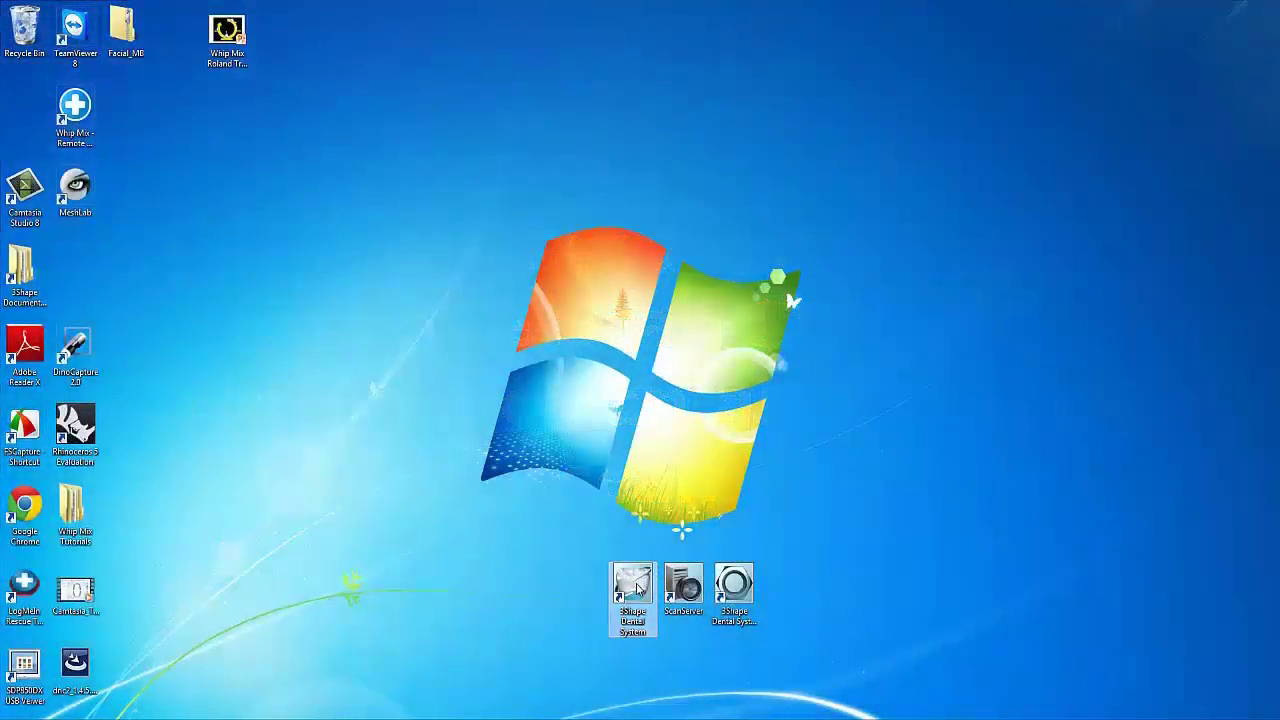
Launch 3Shape Dental System from its desktop shortcut.
double_click(636, 588)
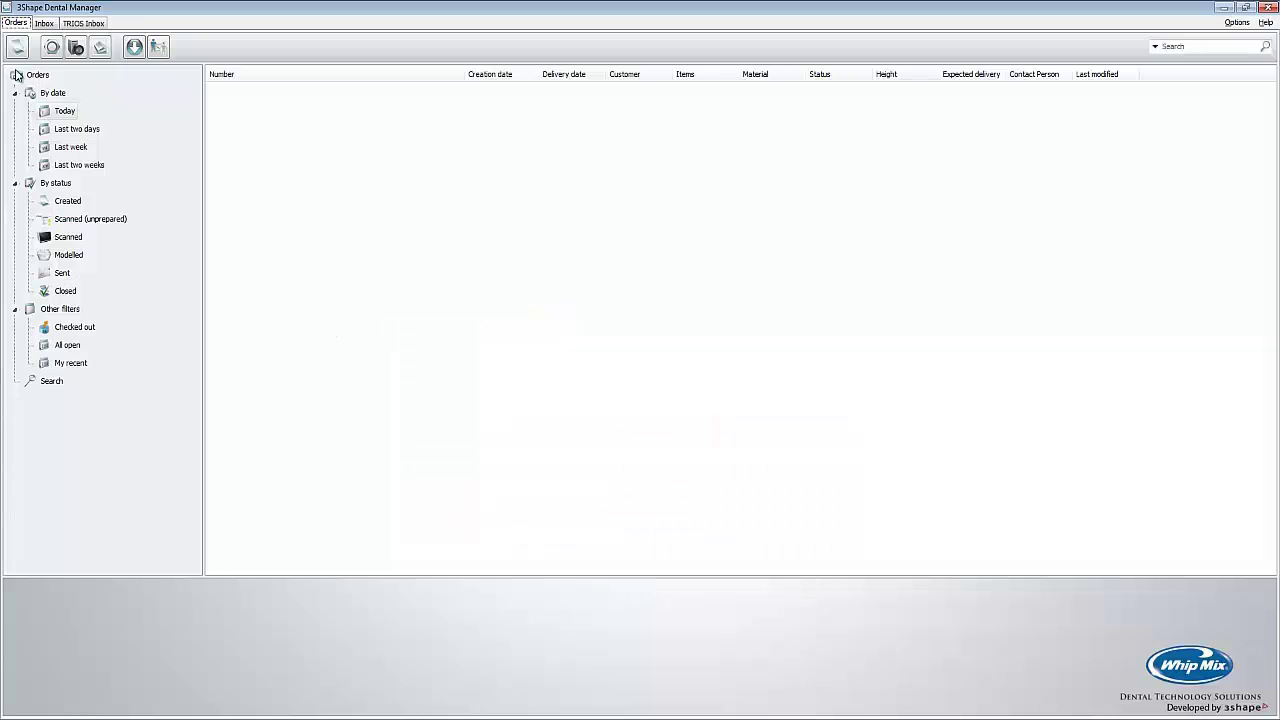
Create a new WM-Wax milled coping order and select it from Today's list.
left_click(16, 50)
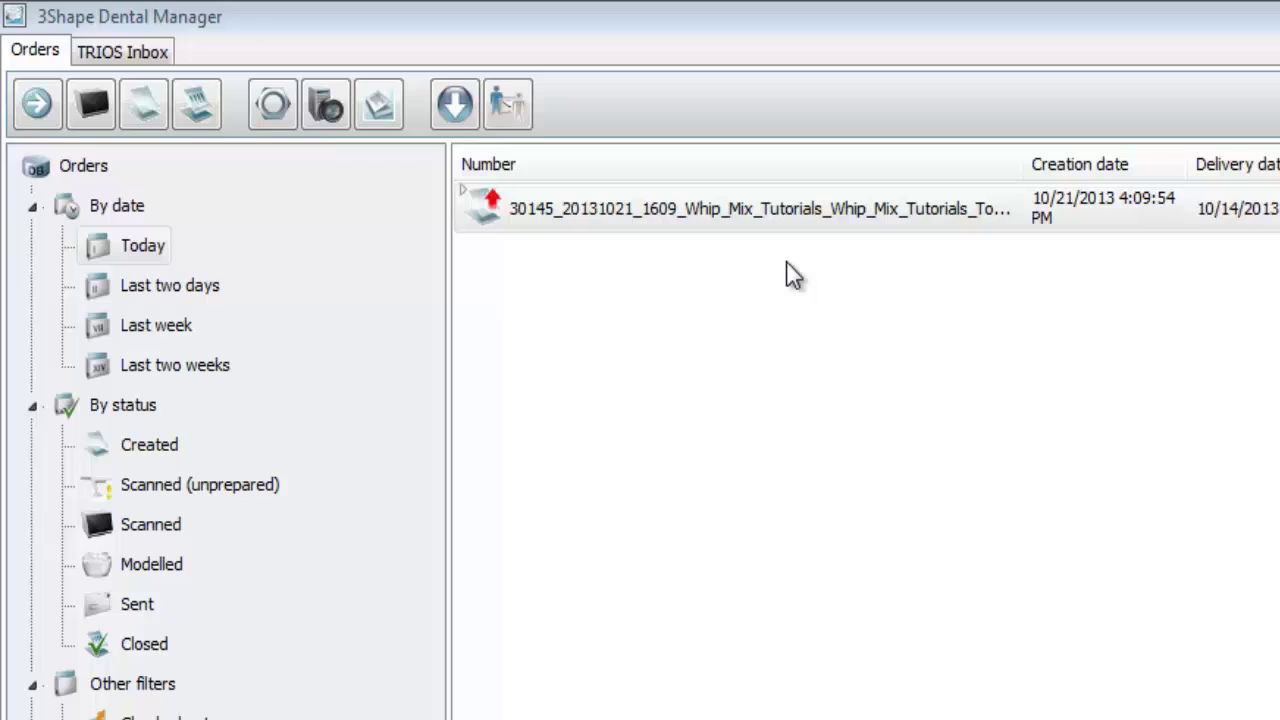
left_click(728, 214)
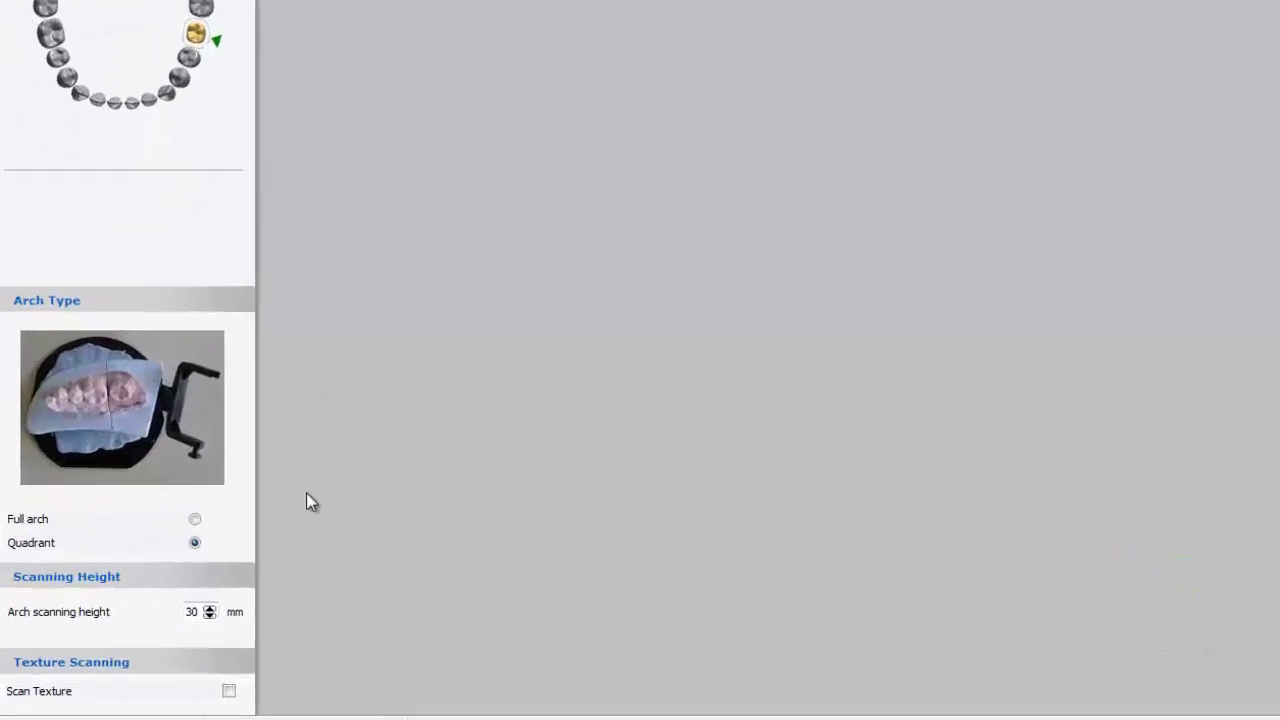
Set the preparation arch to Quadrant with a 30 mm arch scanning height.
left_click(194, 519)
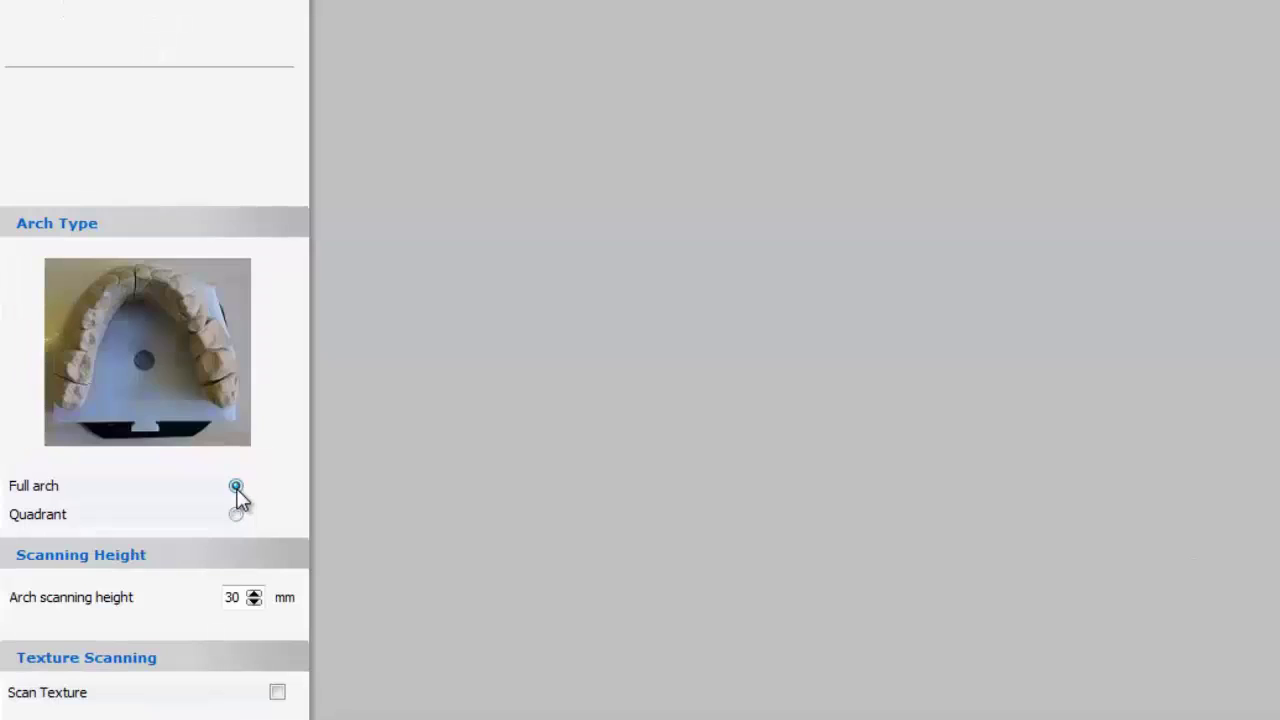
left_click(237, 514)
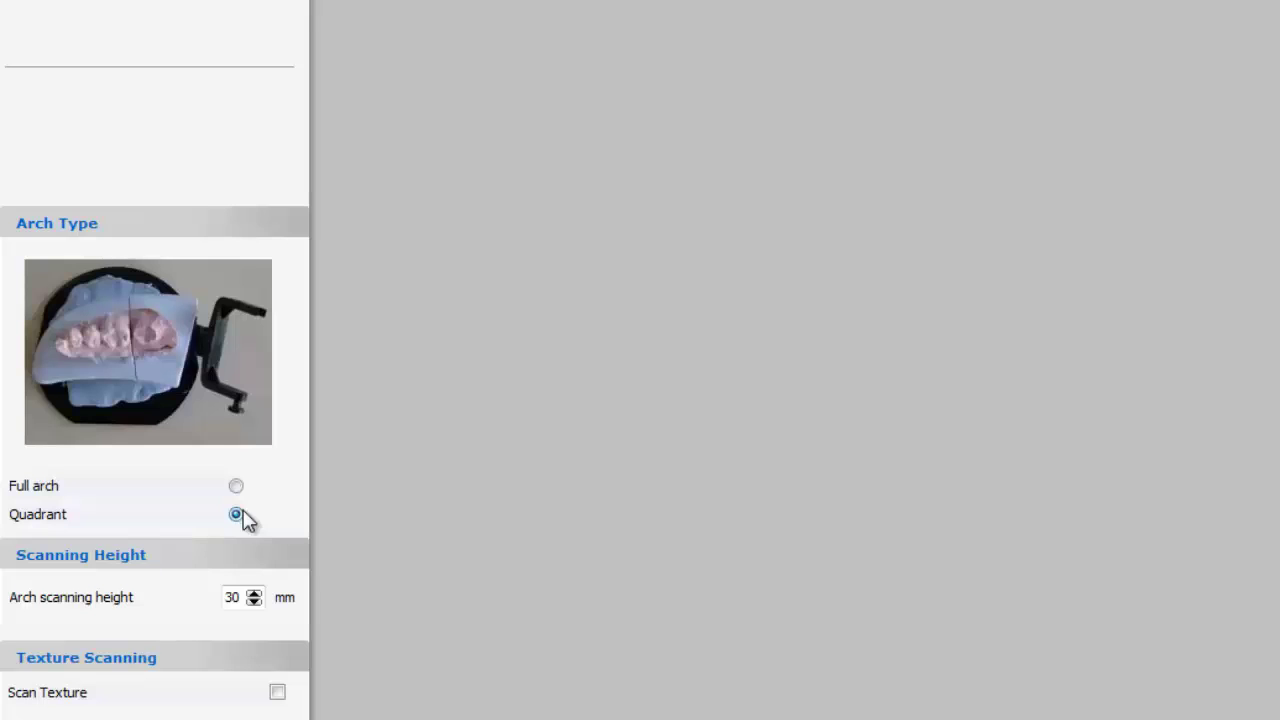
left_click(255, 600)
left_click(254, 594)
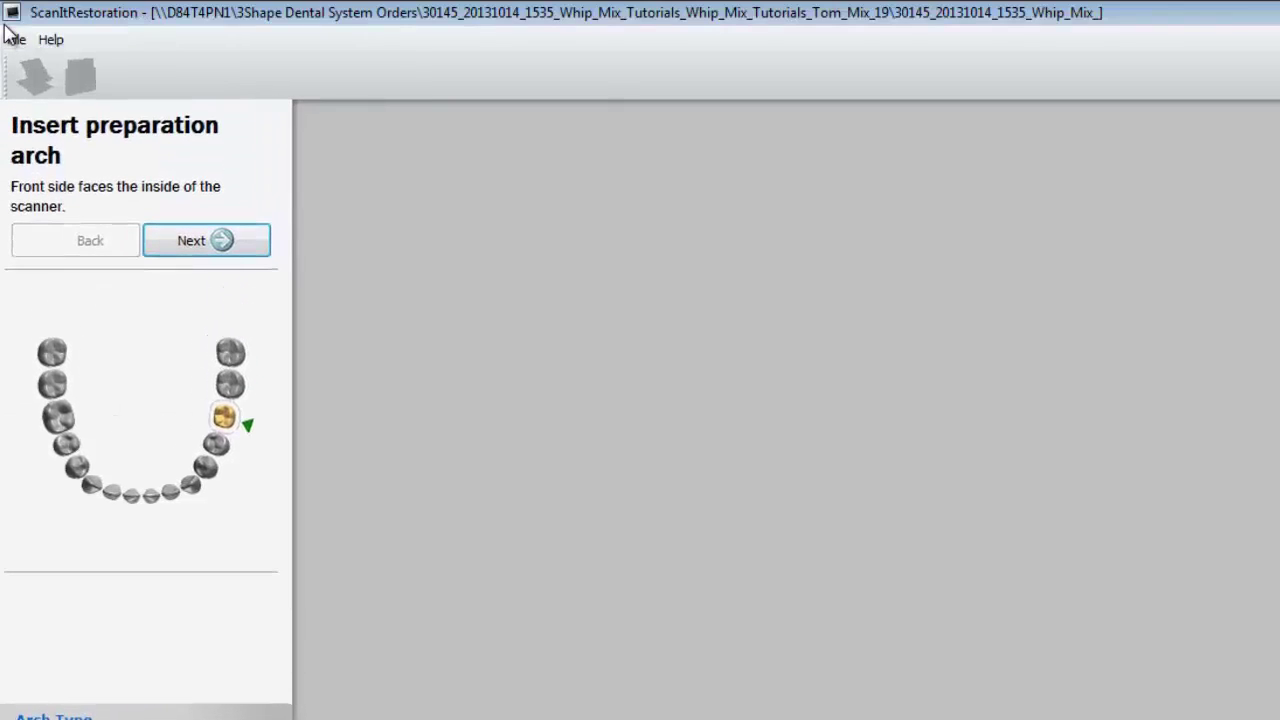
left_click(17, 40)
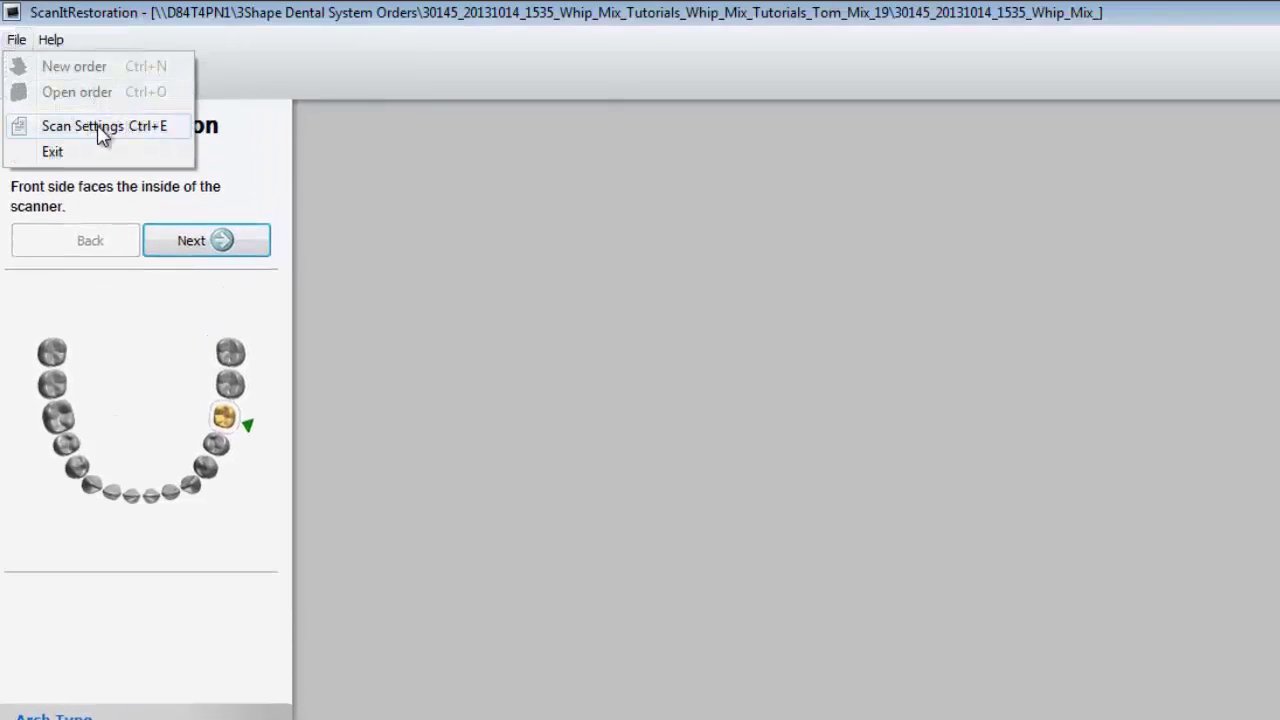
left_click(99, 129)
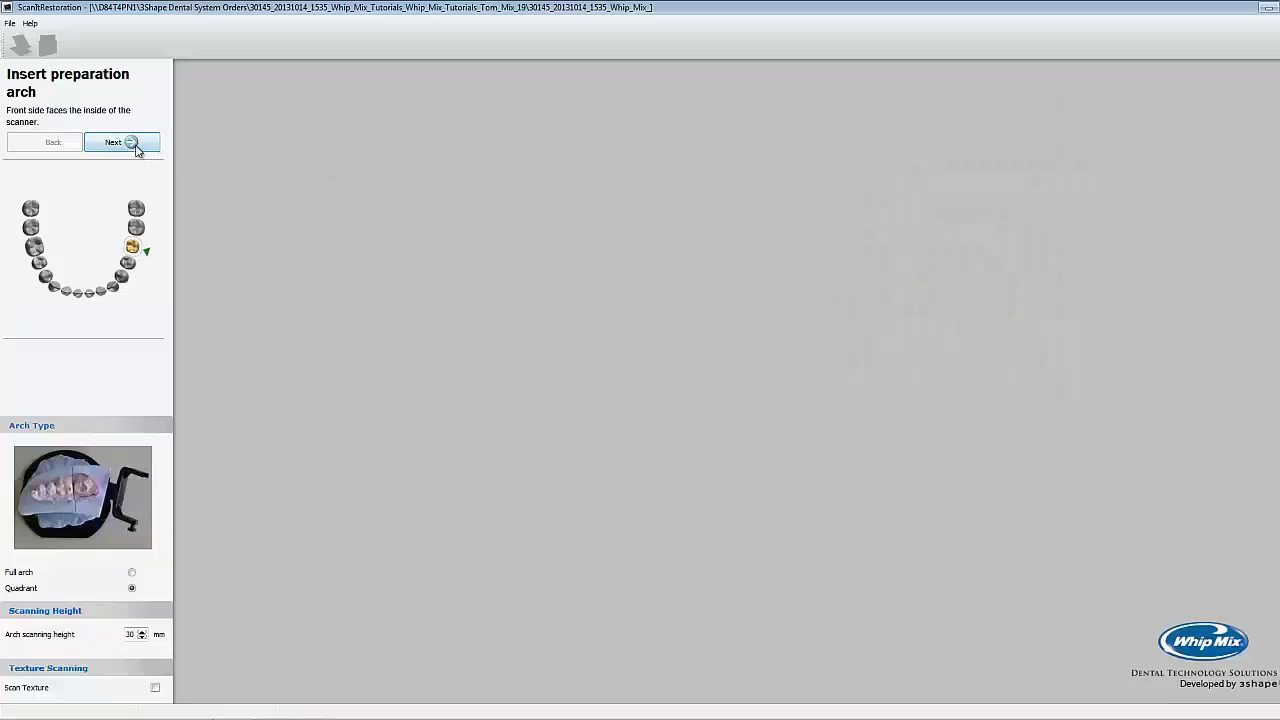
Scan the preparation arch, try the Auto-select options, then clear the detailed-area selection.
left_click(136, 146)
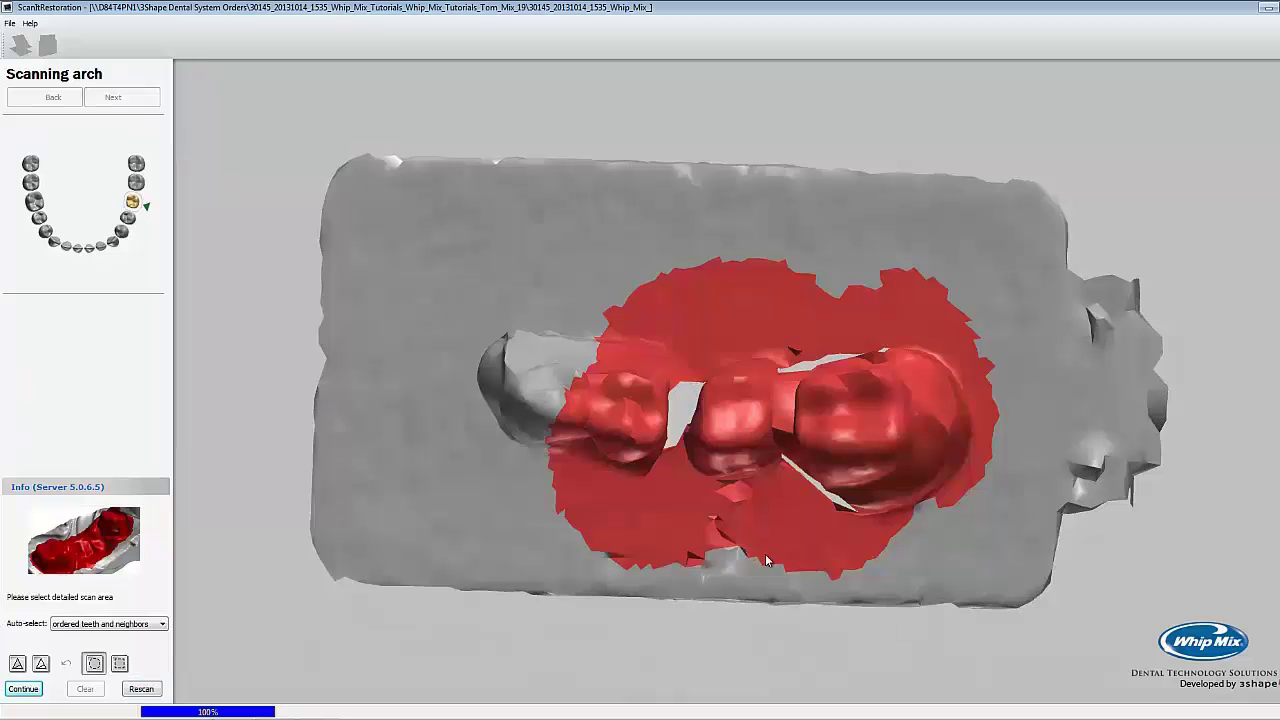
right_click_drag(770, 560, 785, 428)
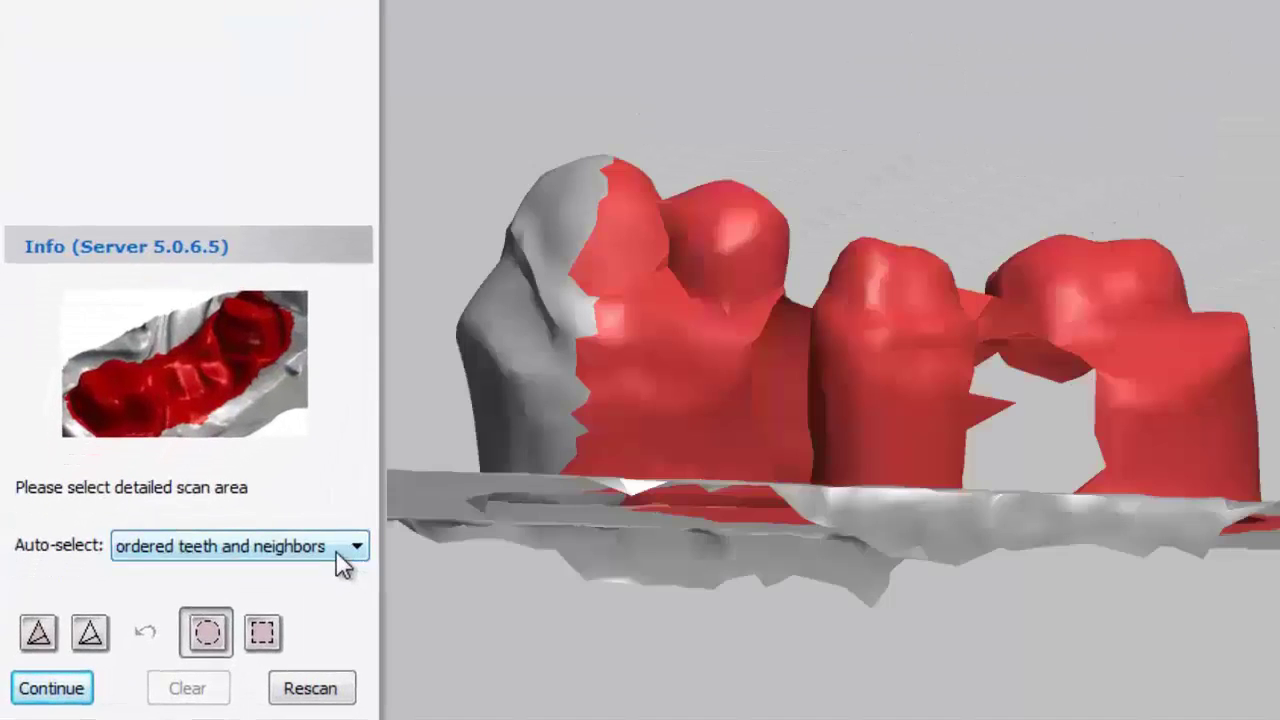
left_click(265, 583)
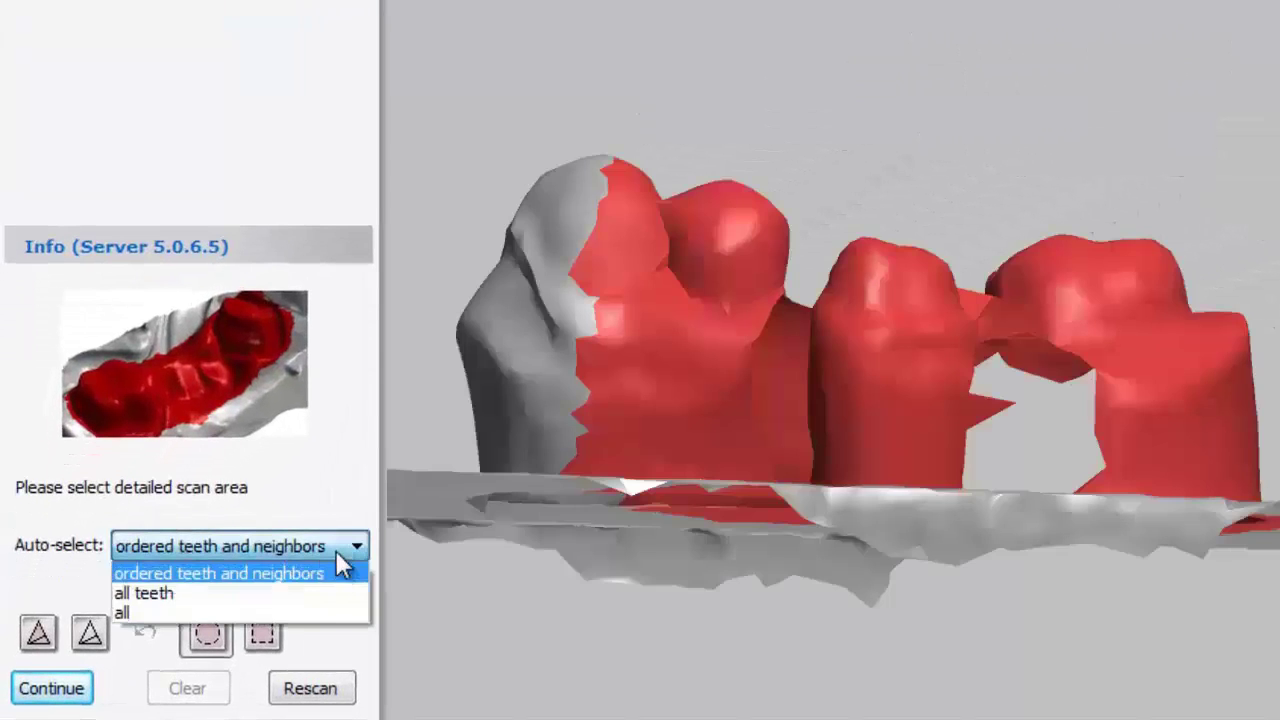
left_click(313, 600)
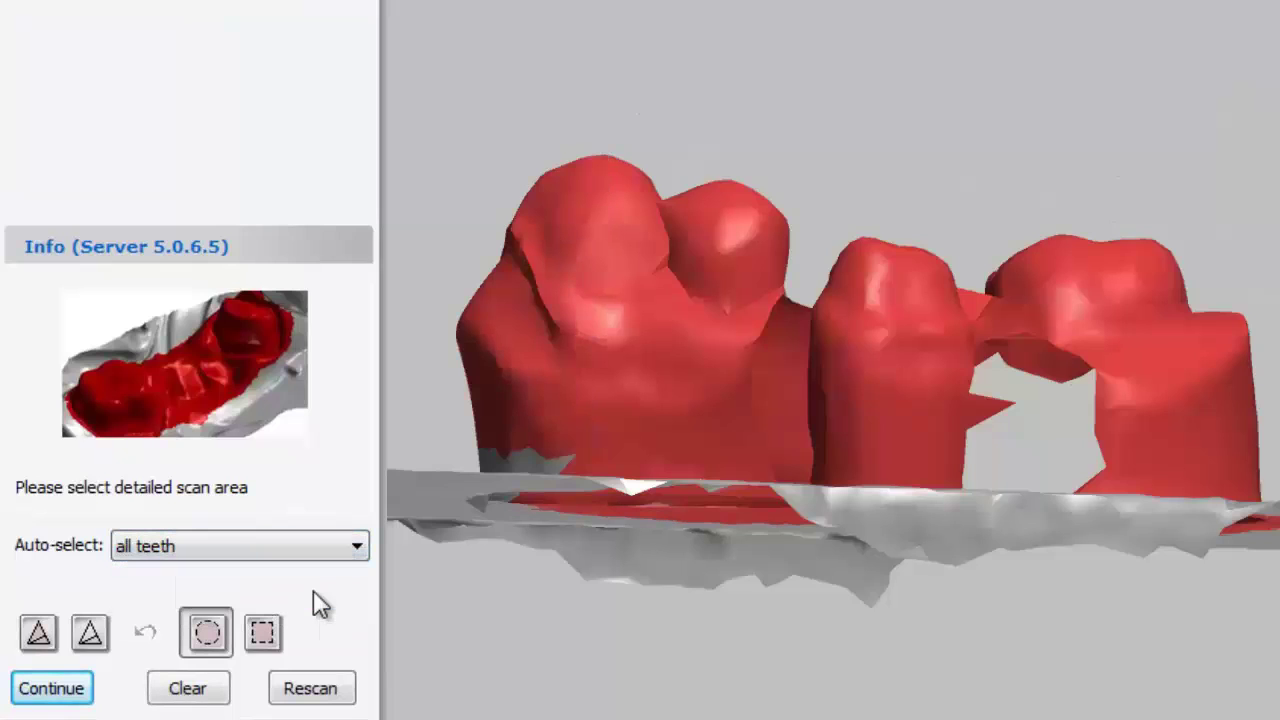
left_click(330, 546)
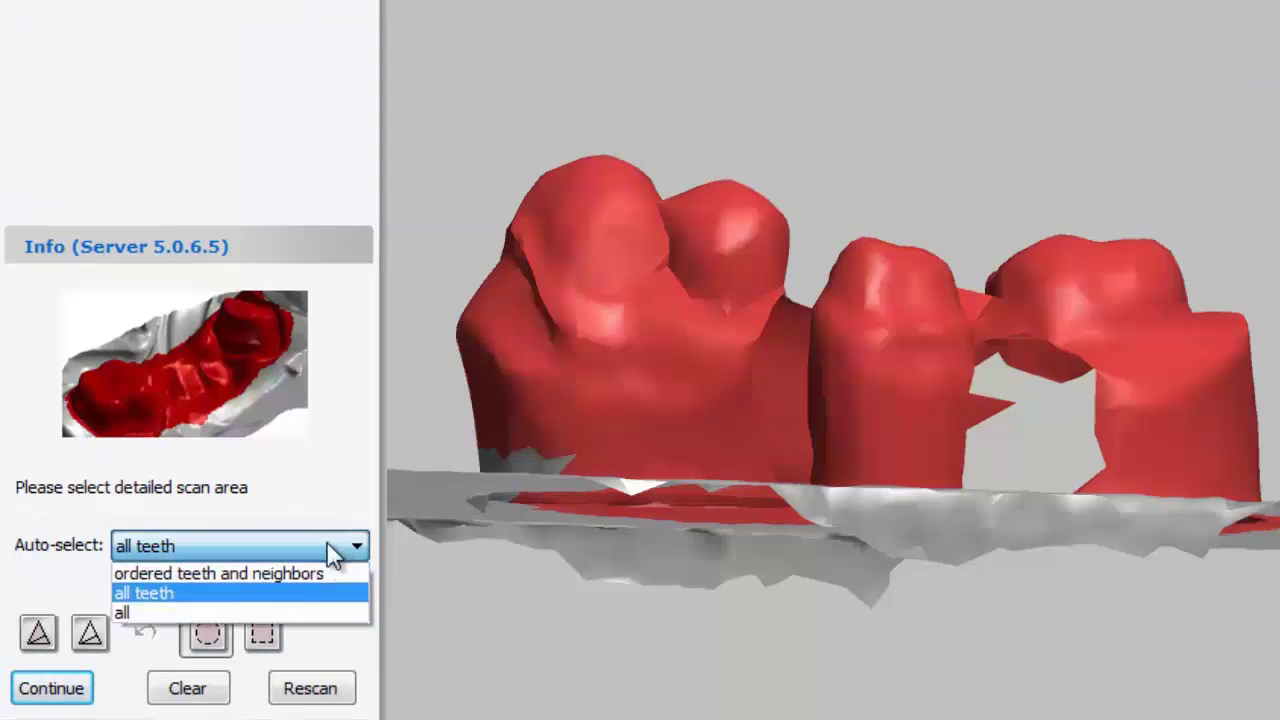
left_click(311, 612)
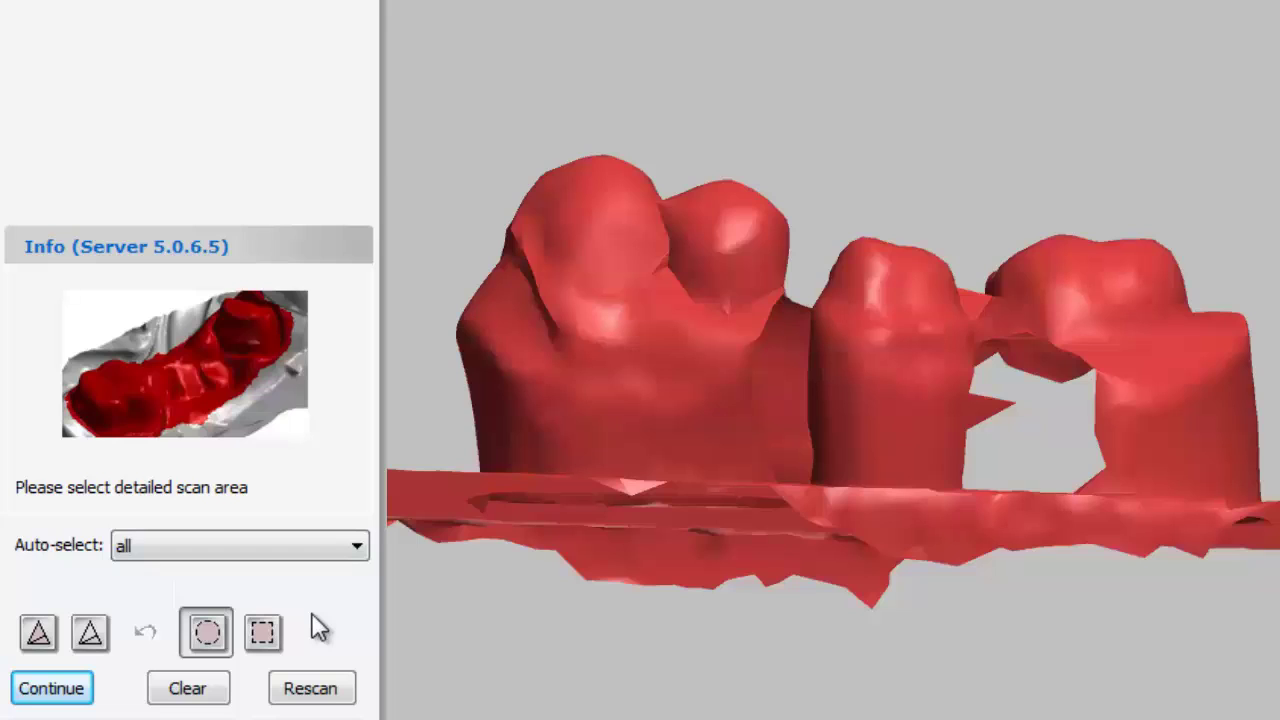
left_click(320, 546)
left_click(286, 577)
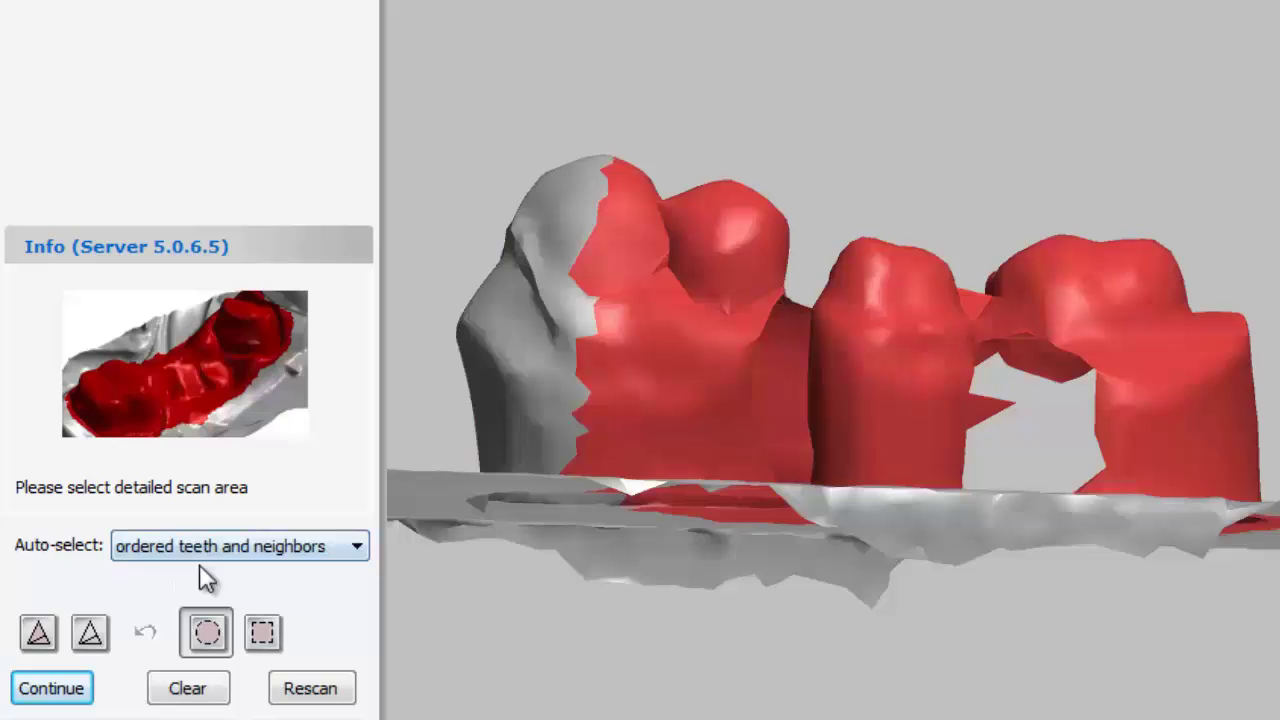
left_click(187, 690)
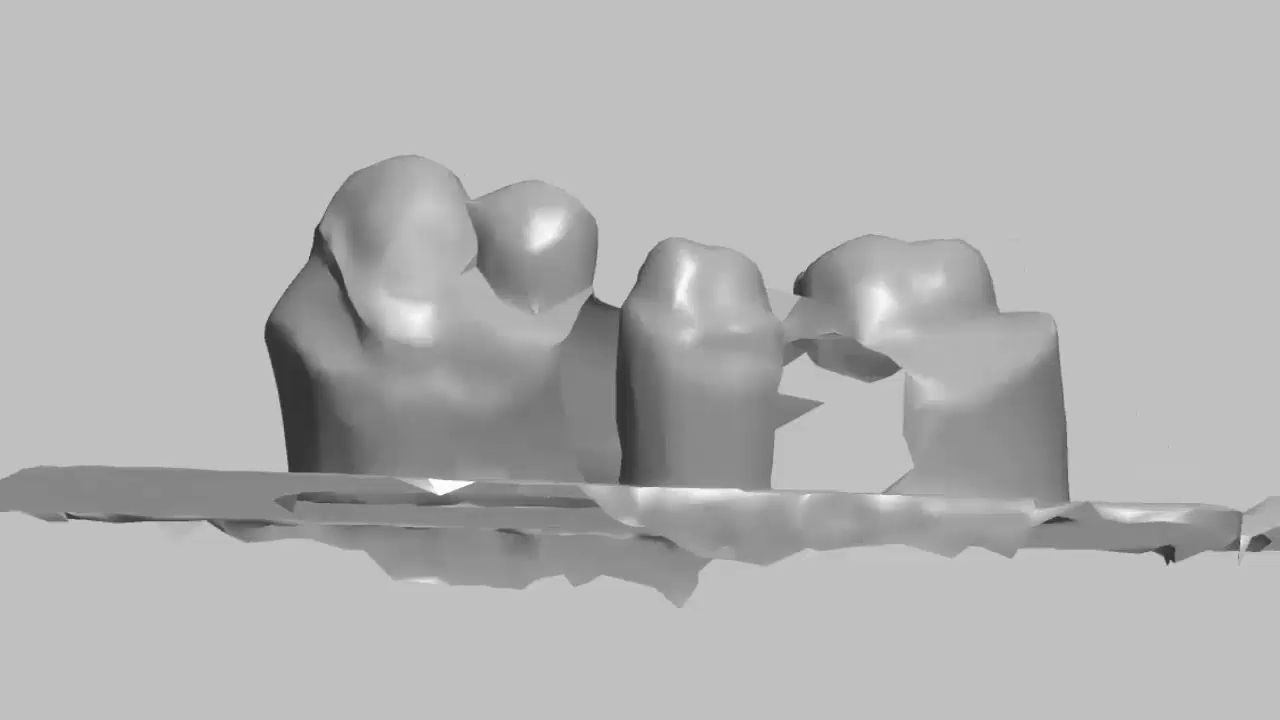
Box-select the three scanned teeth so they turn red as the detailed area.
left_click_drag(127, 59, 834, 408)
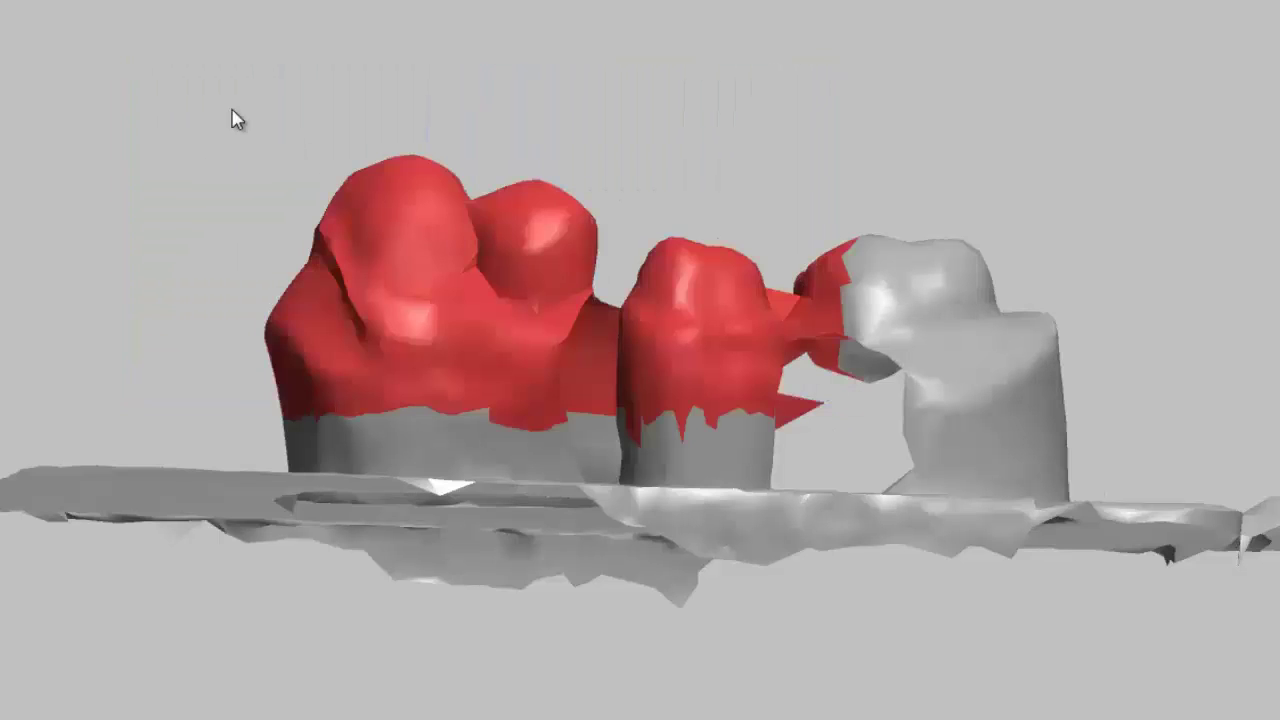
left_click_drag(174, 65, 1209, 449)
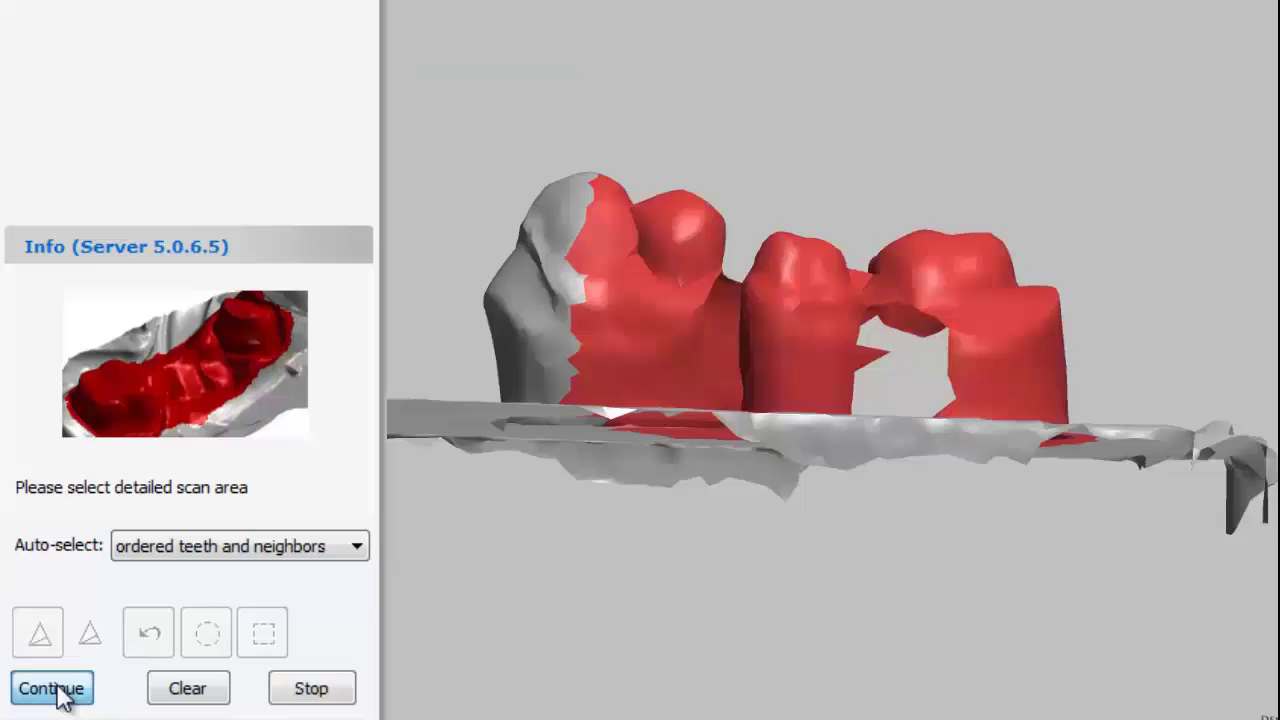
Confirm the detailed area and place the Tooth 19 mark on the middle tooth's preparation line.
left_click(55, 688)
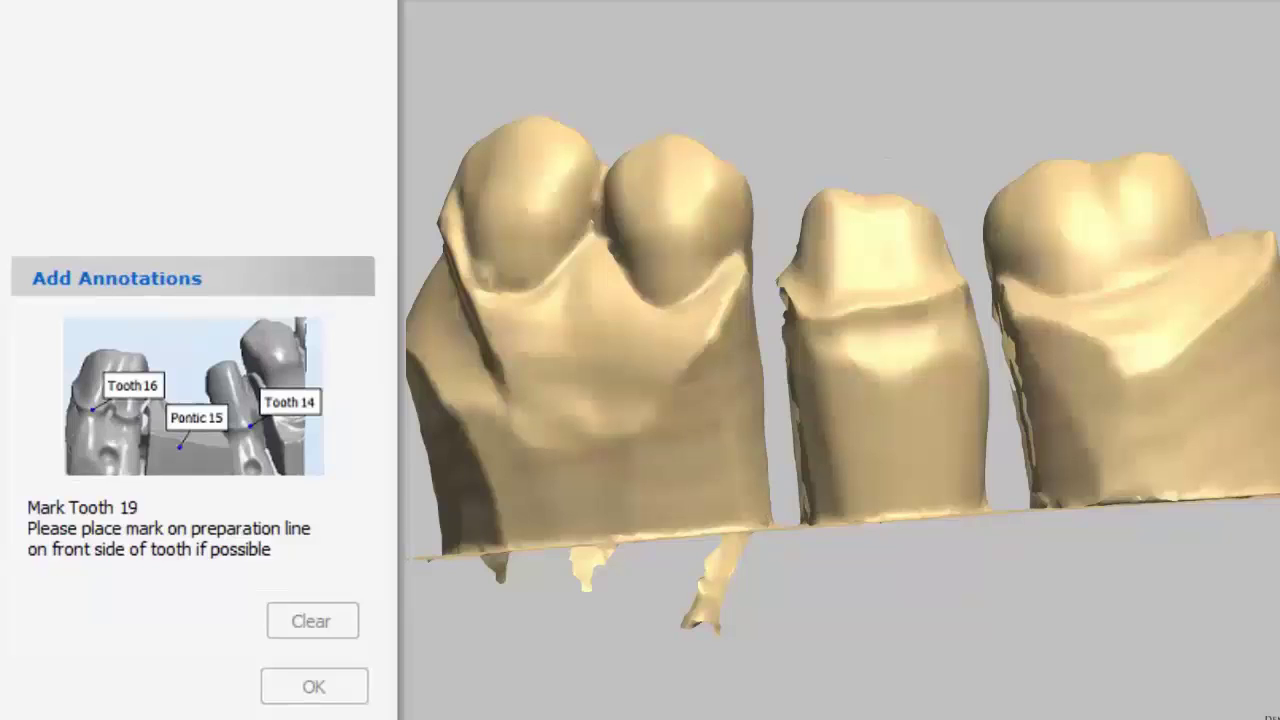
left_click(887, 309)
left_click(872, 206)
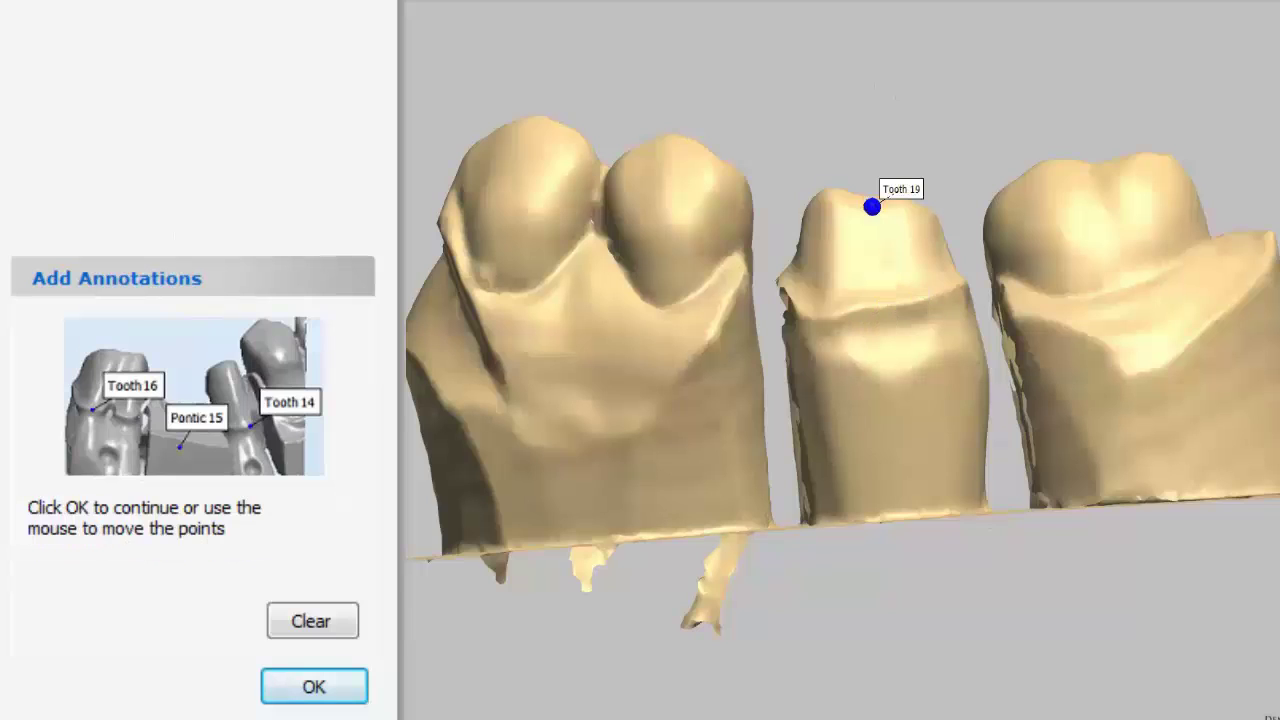
left_click(319, 631)
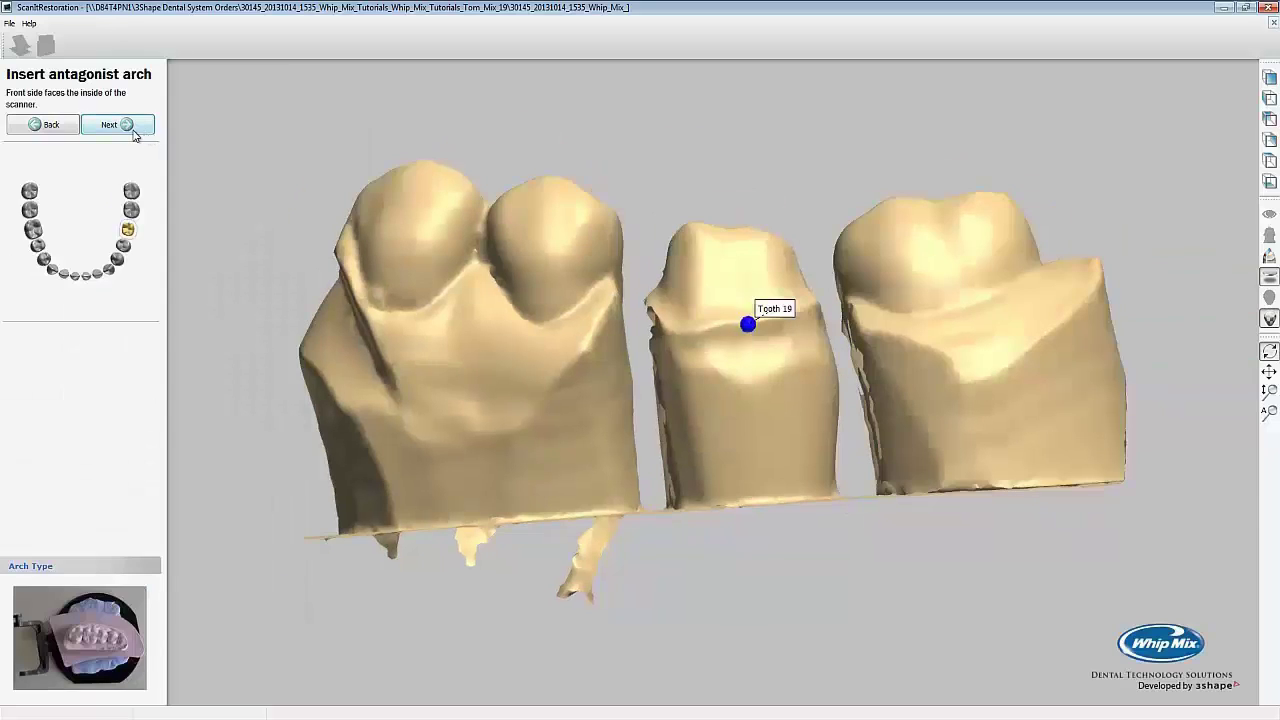
Scan the antagonist arch, check its red detailed area, and accept it.
left_click(140, 126)
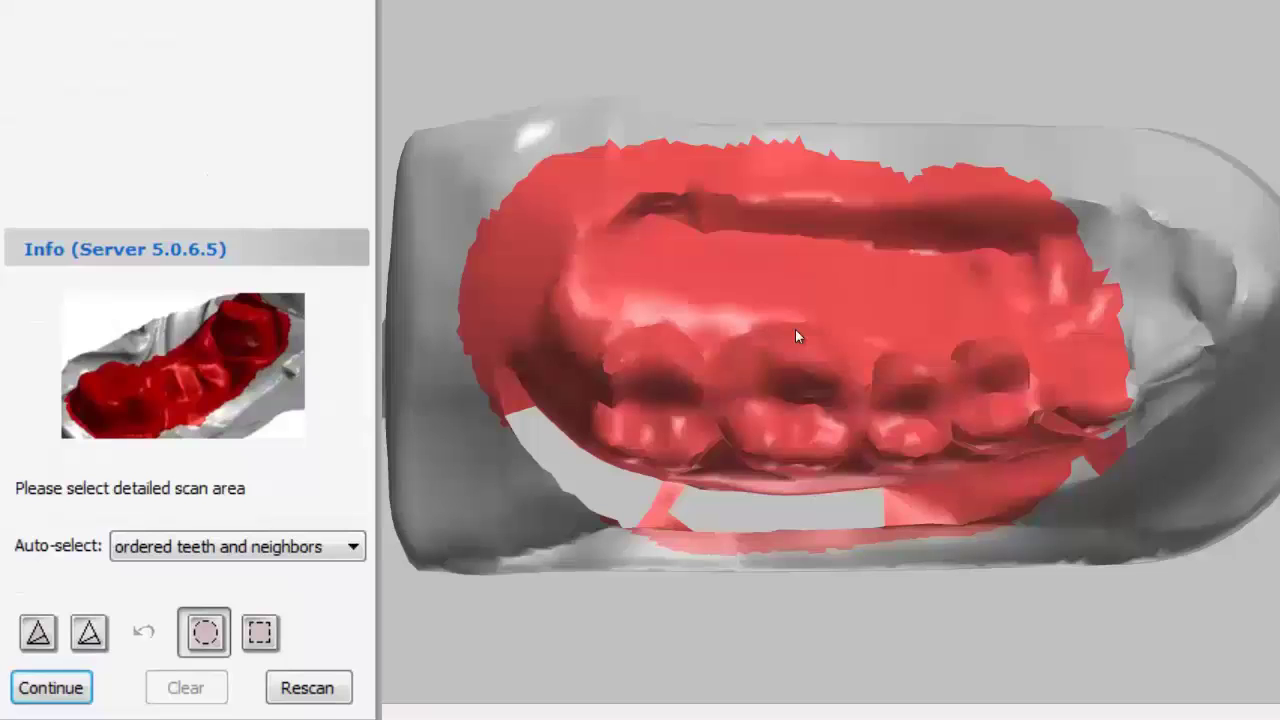
right_click_drag(829, 563, 820, 400)
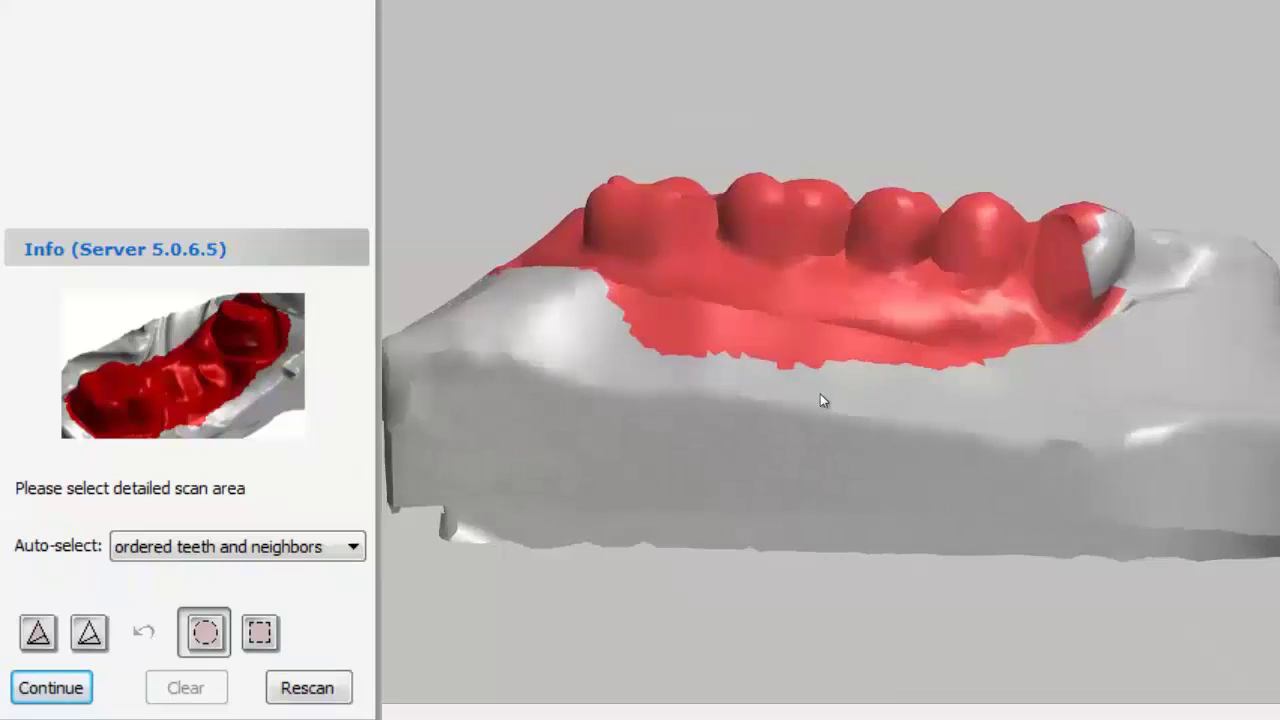
left_click(70, 692)
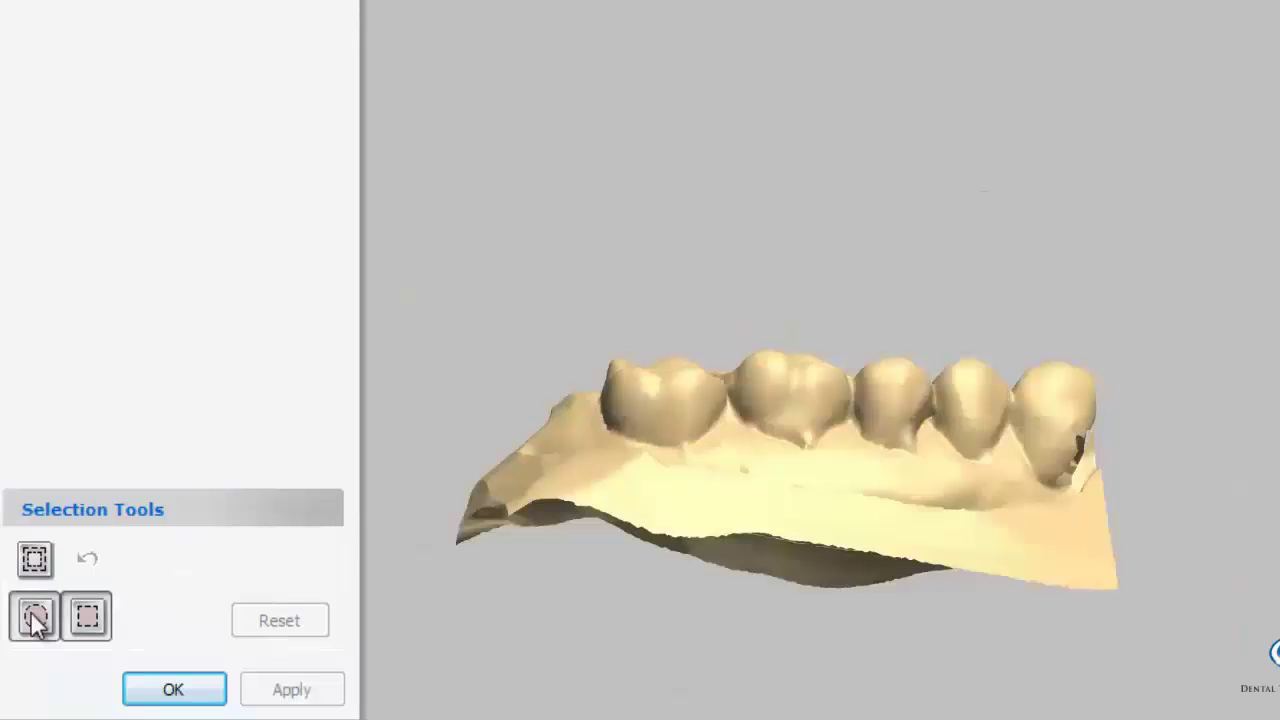
Select the antagonist's base and lower band, then cut it off the model.
left_click_drag(467, 511, 544, 577)
left_click_drag(568, 512, 642, 567)
mouse_move(452, 484)
left_mouse_down()
mouse_move(678, 615)
mouse_move(1110, 719)
left_mouse_up()
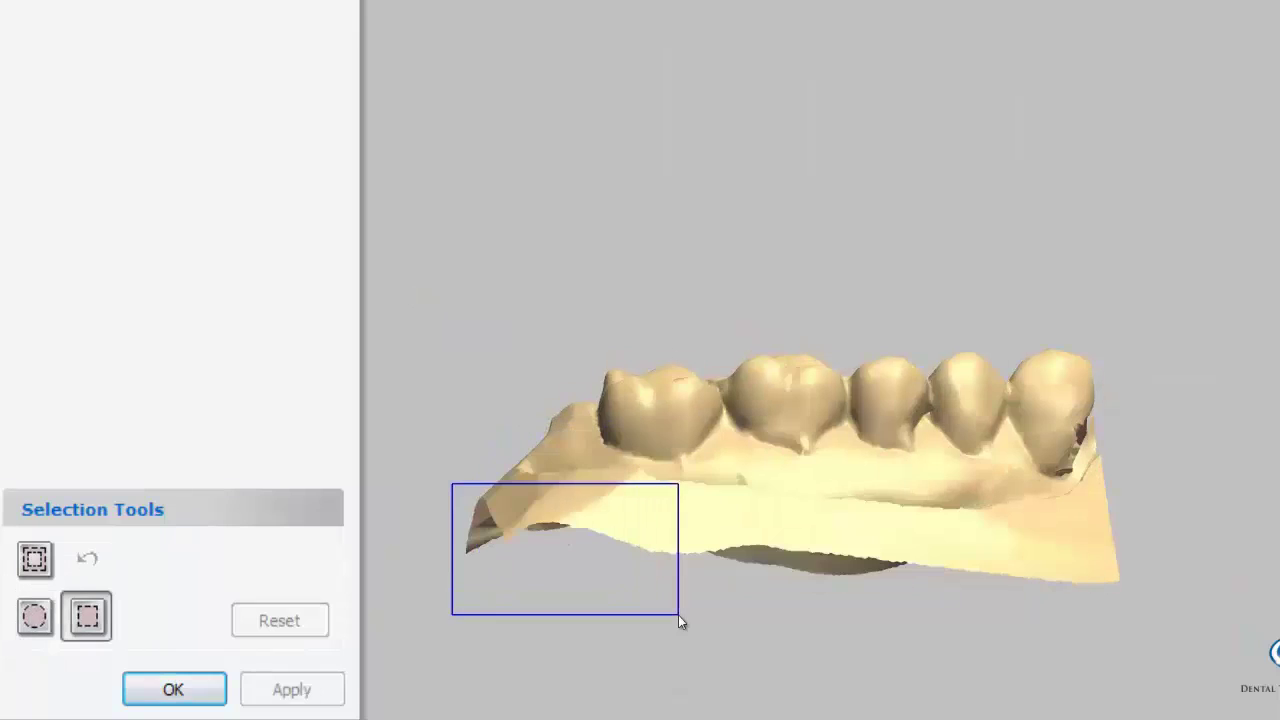
right_click_drag(1110, 700, 1003, 674)
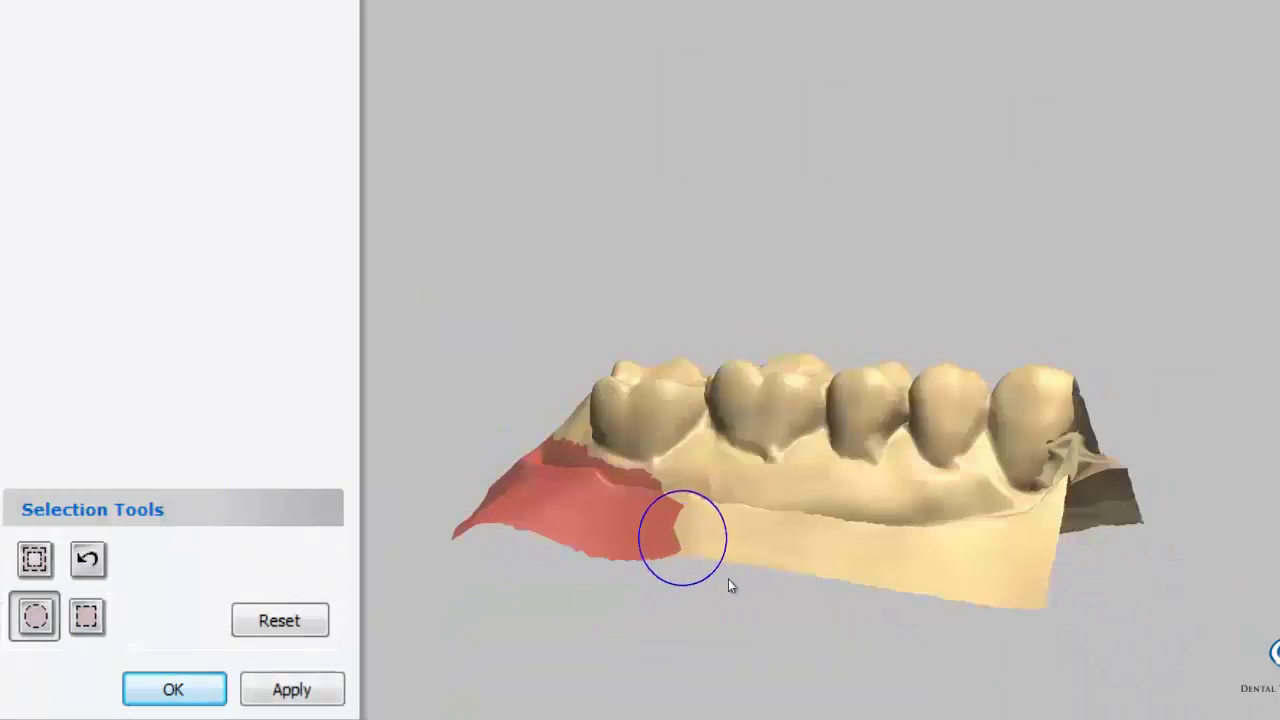
left_click_drag(729, 580, 760, 560)
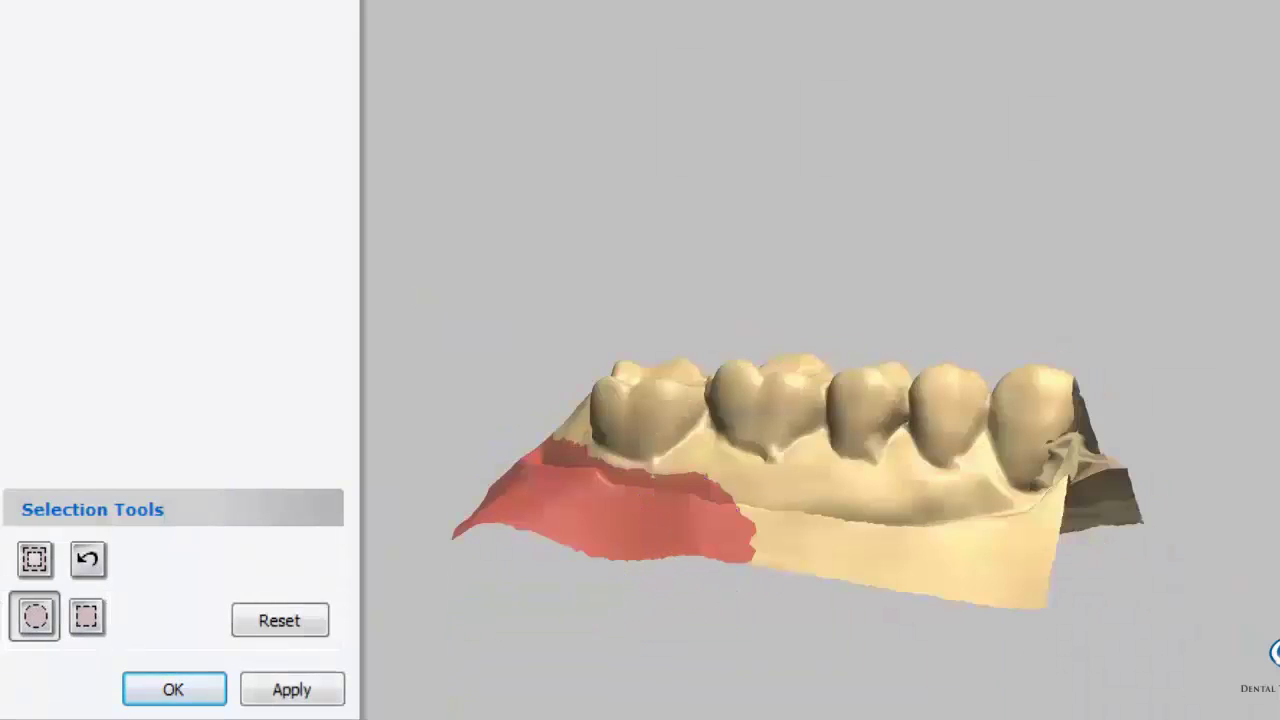
left_click(87, 563)
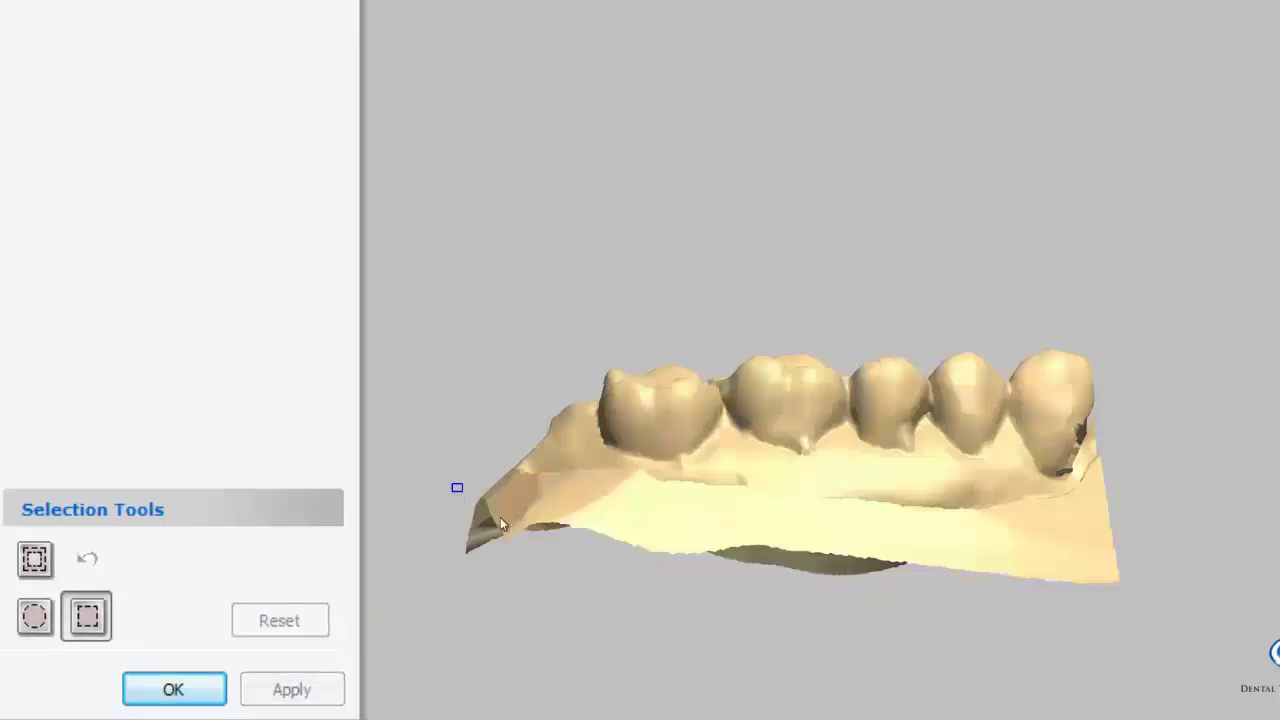
left_click_drag(530, 539, 1130, 663)
right_click_drag(1127, 656, 943, 631)
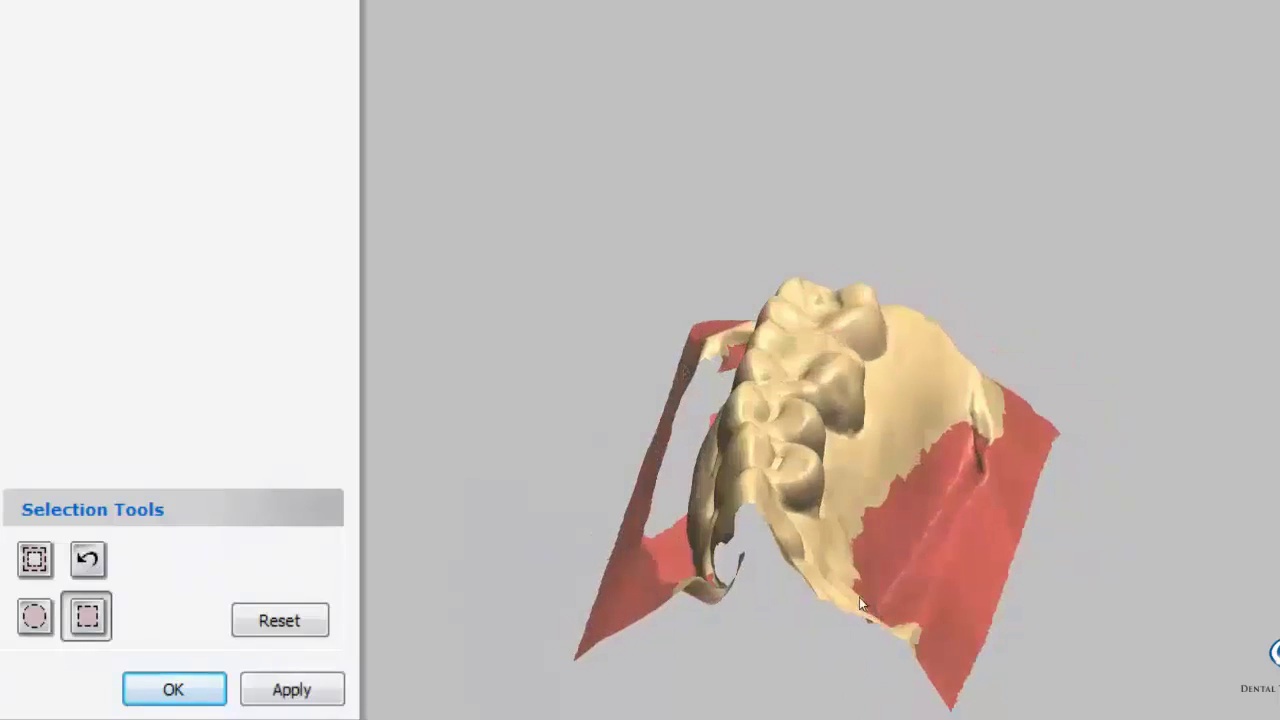
left_click_drag(859, 597, 940, 674)
right_click_drag(1002, 521, 900, 470)
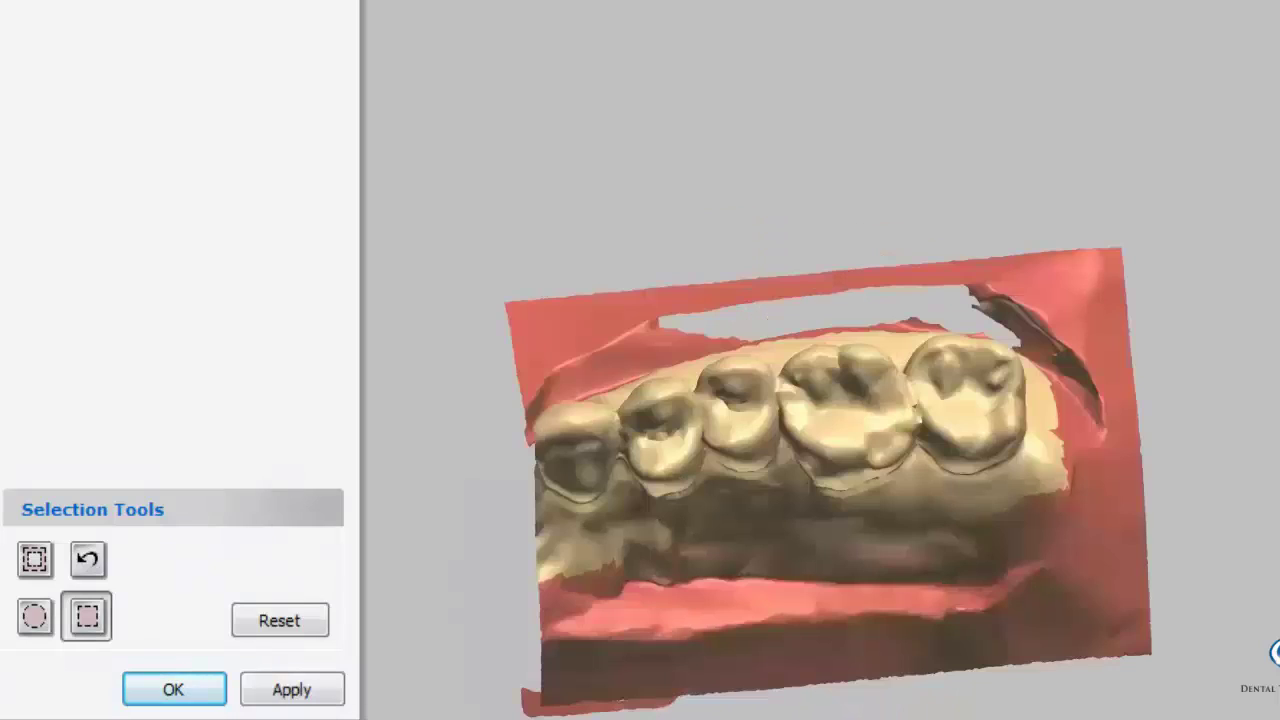
left_click(291, 689)
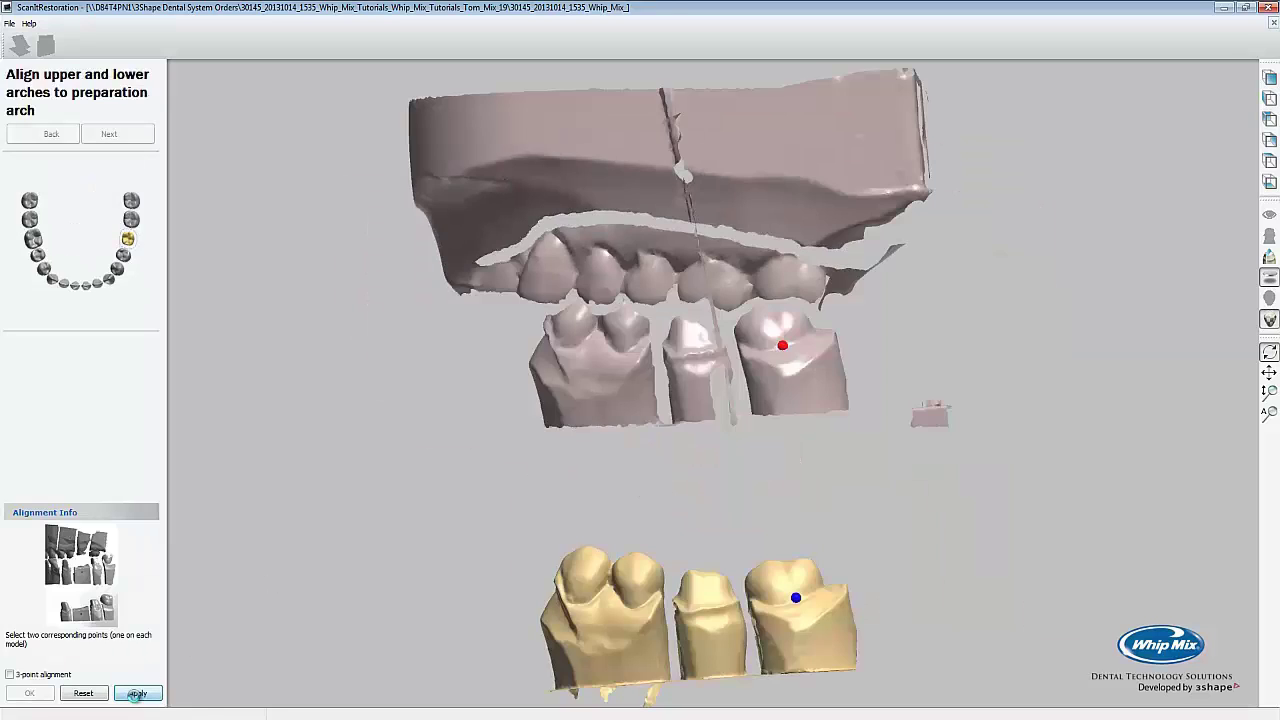
Reset the arch alignment and redo it with 3-point alignment on matching molar points.
left_click(137, 693)
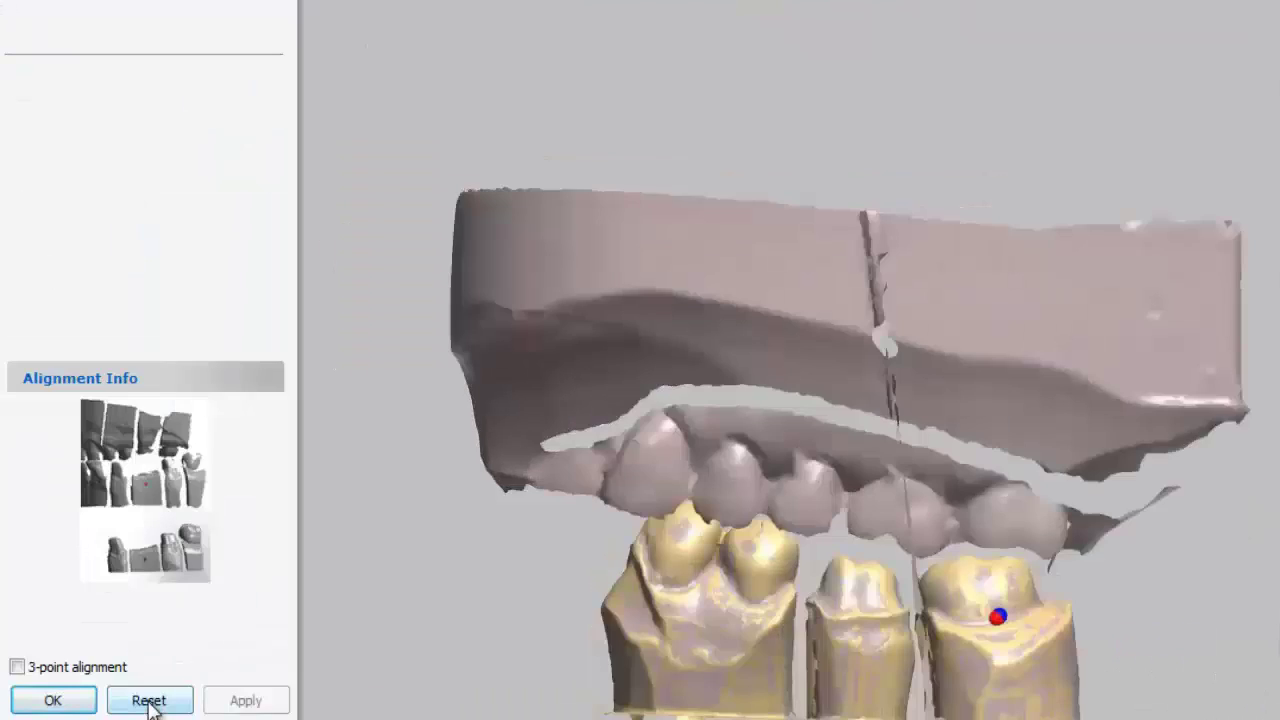
left_click(149, 702)
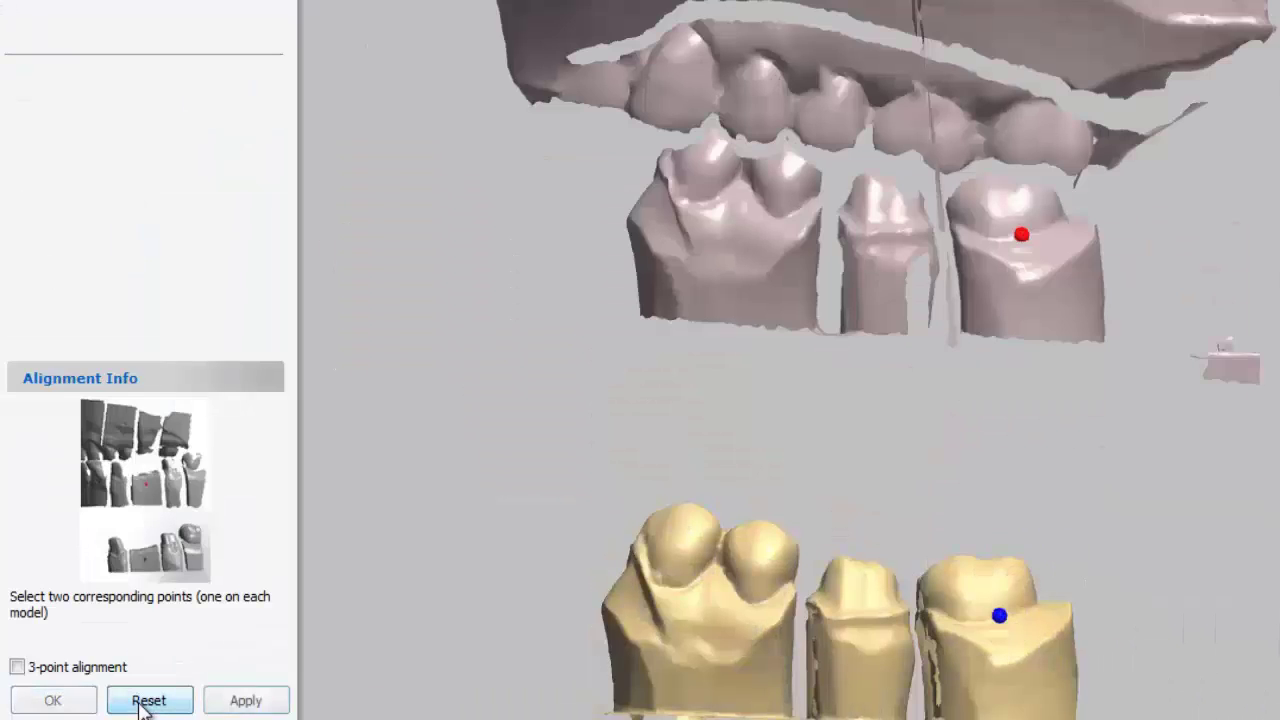
left_click(17, 667)
left_click(1018, 614)
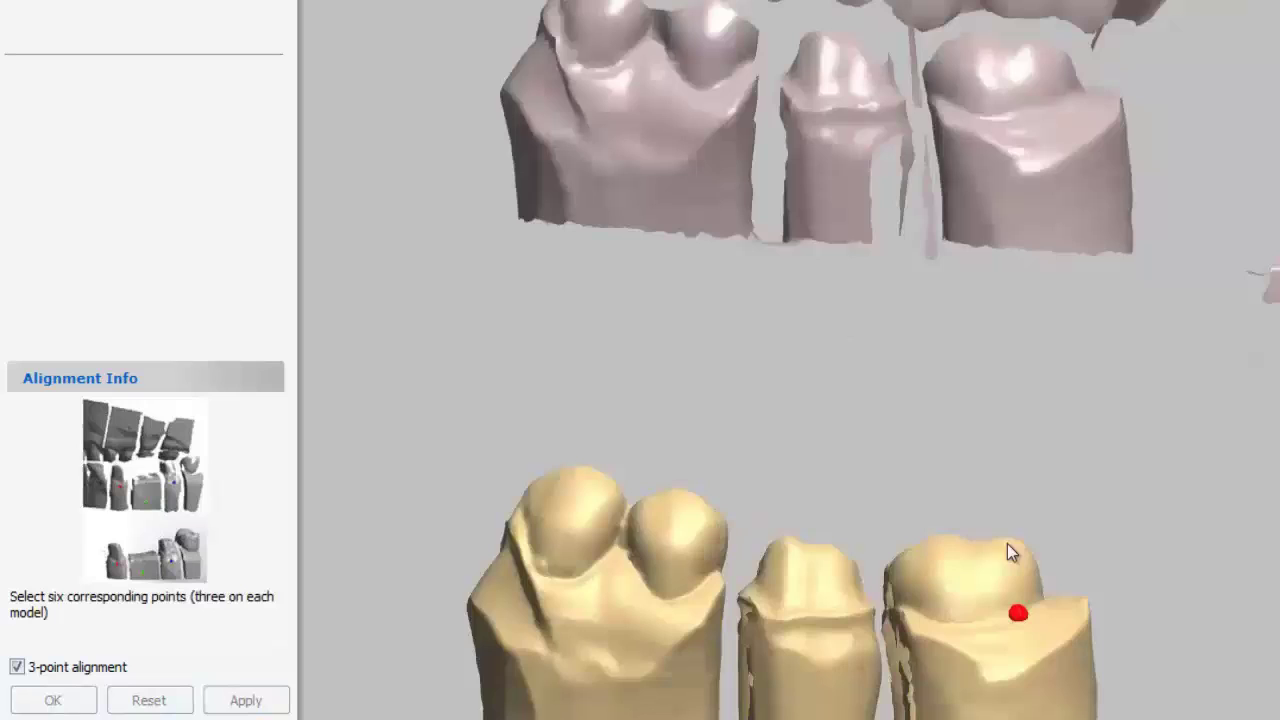
left_click(1063, 101)
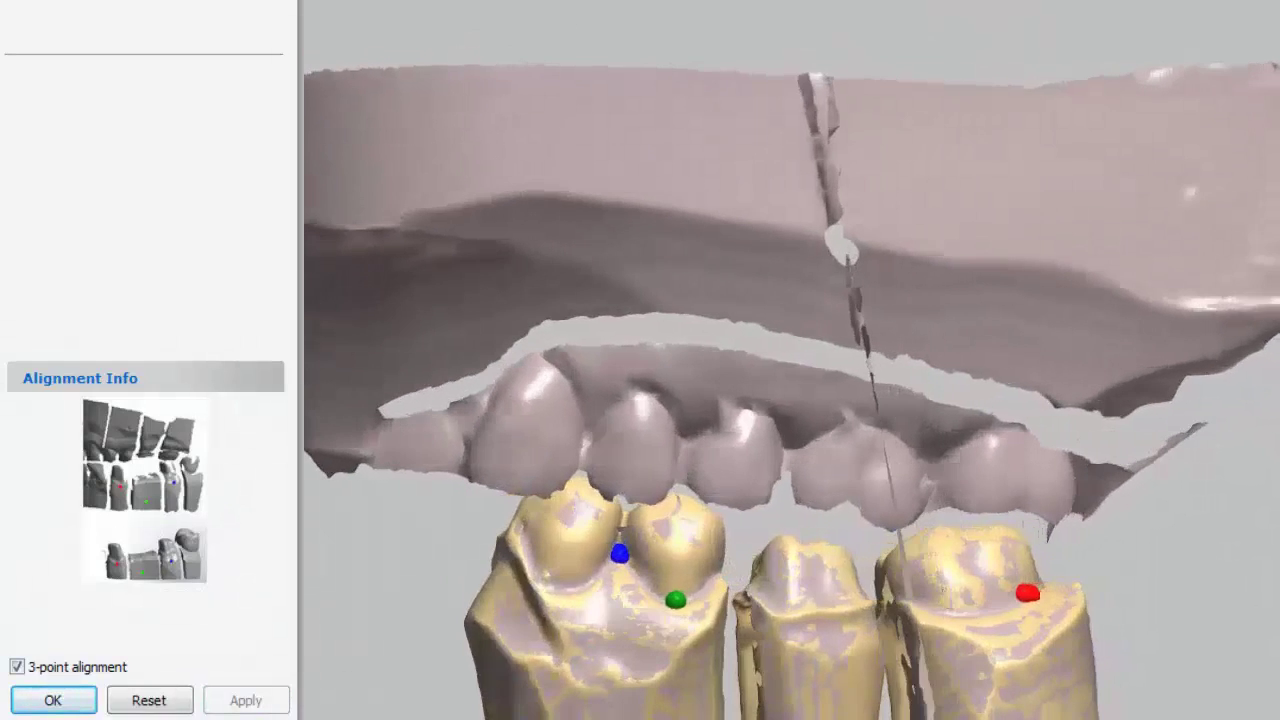
left_click(54, 700)
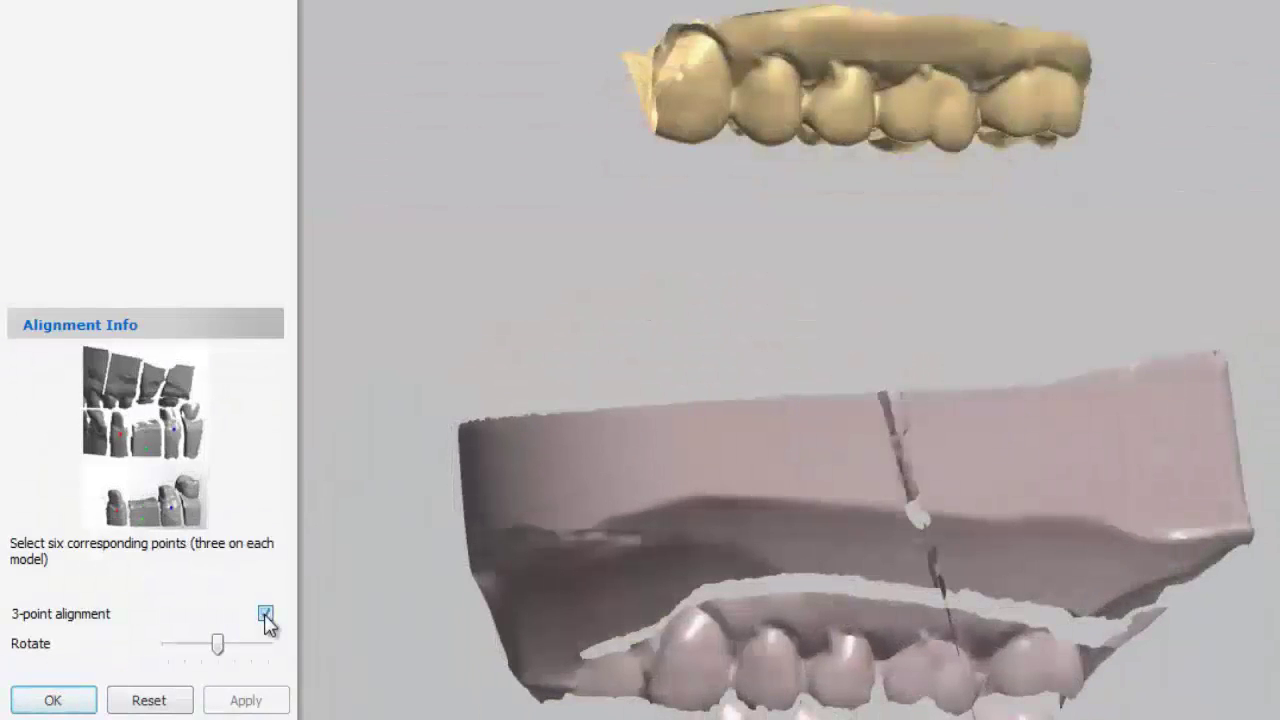
Adjust the Rotate slider to turn the upper arch slightly into the bite.
left_click(265, 614)
mouse_move(217, 648)
left_mouse_down()
mouse_move(231, 649)
mouse_move(211, 651)
left_mouse_up()
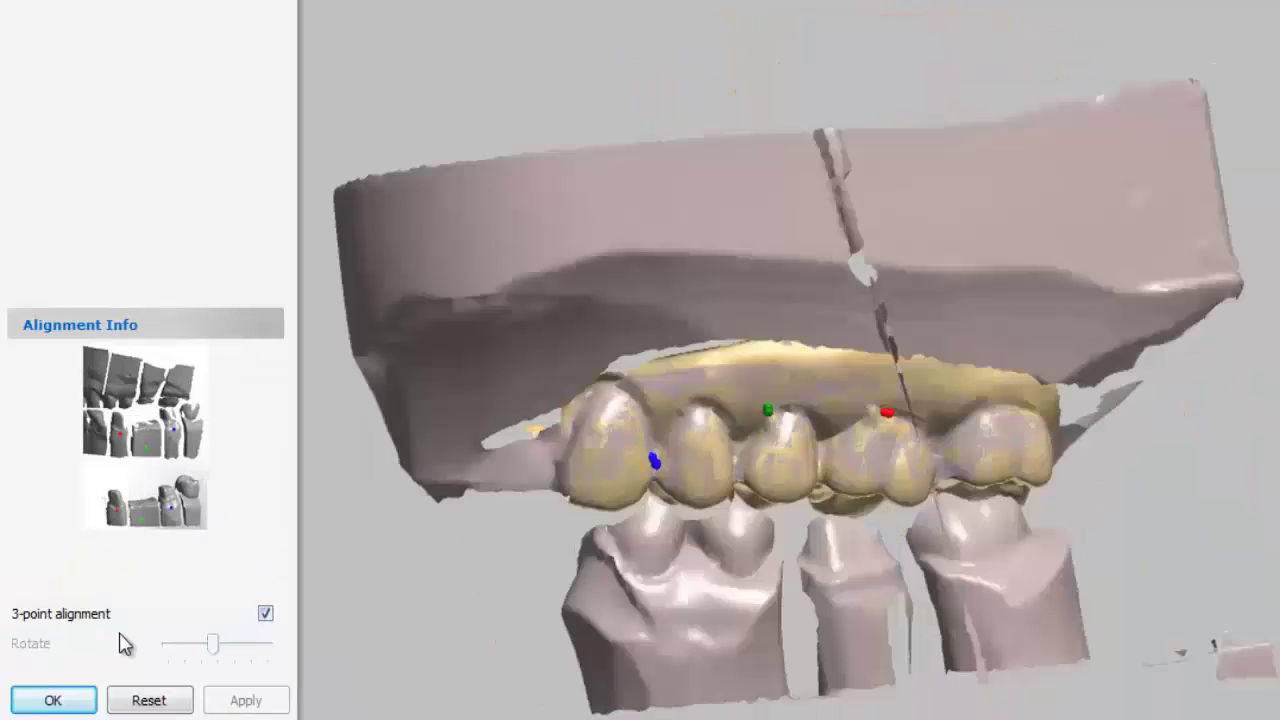
Accept the upper arch alignment and scan the tooth 19 die on its own.
left_click(53, 700)
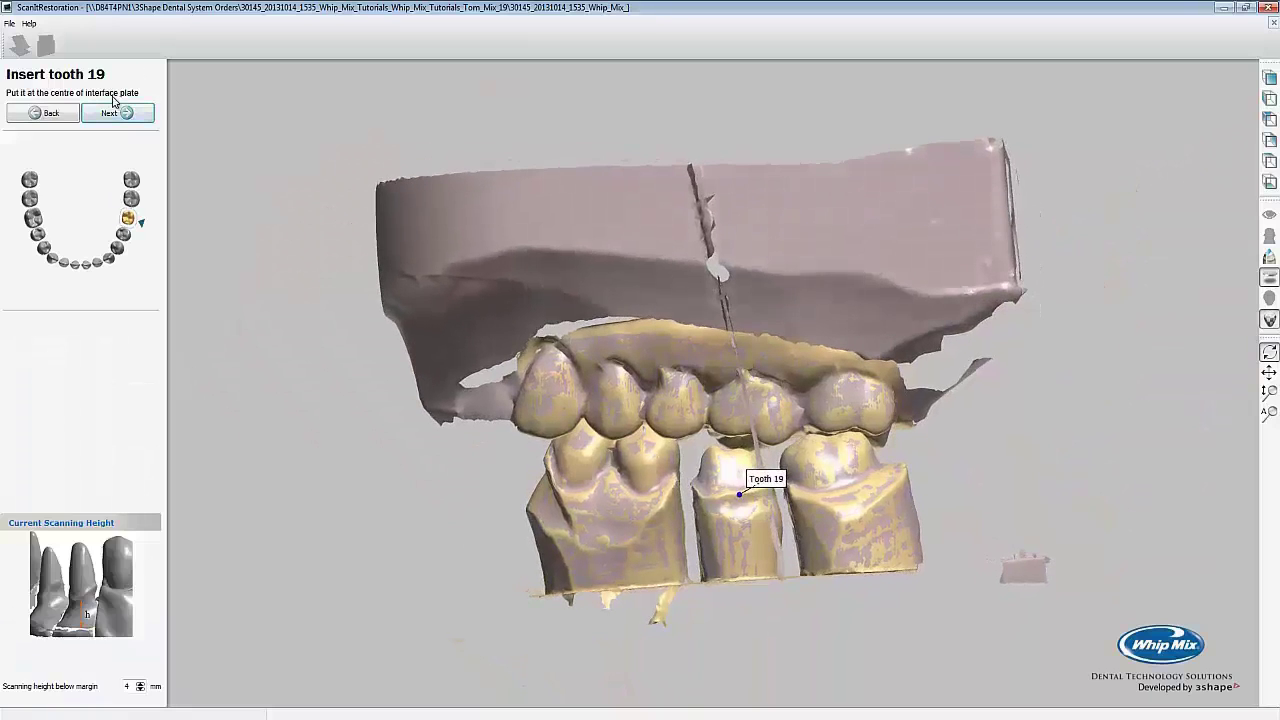
left_click(116, 113)
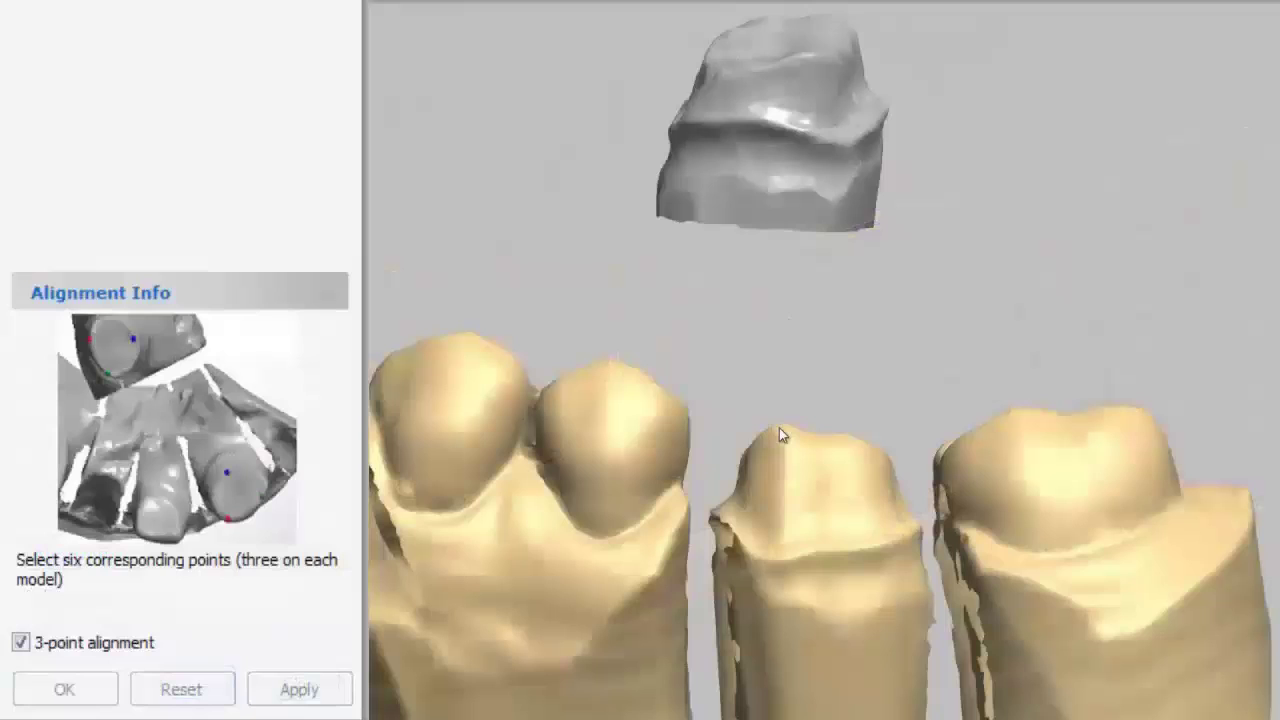
Place three matching points on the prepared tooth and the tooth 19 die.
left_click(779, 427)
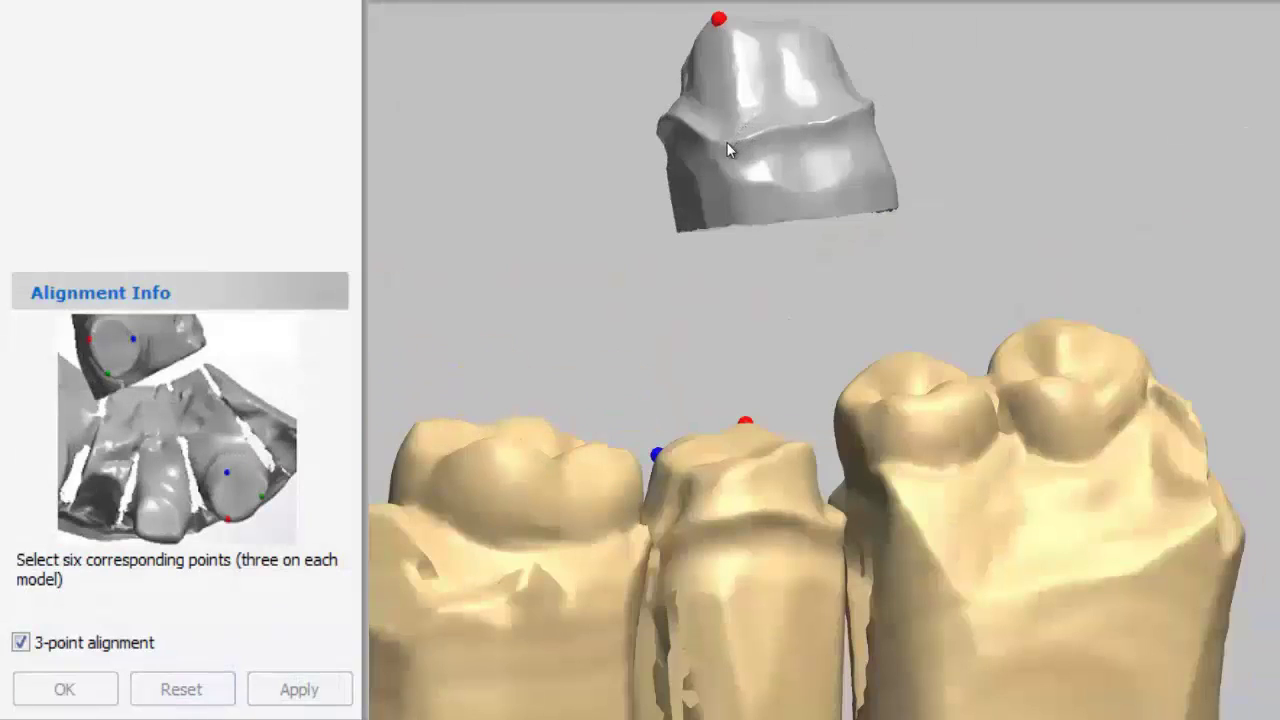
left_click(726, 142)
right_click_drag(828, 145, 881, 17)
left_click(815, 48)
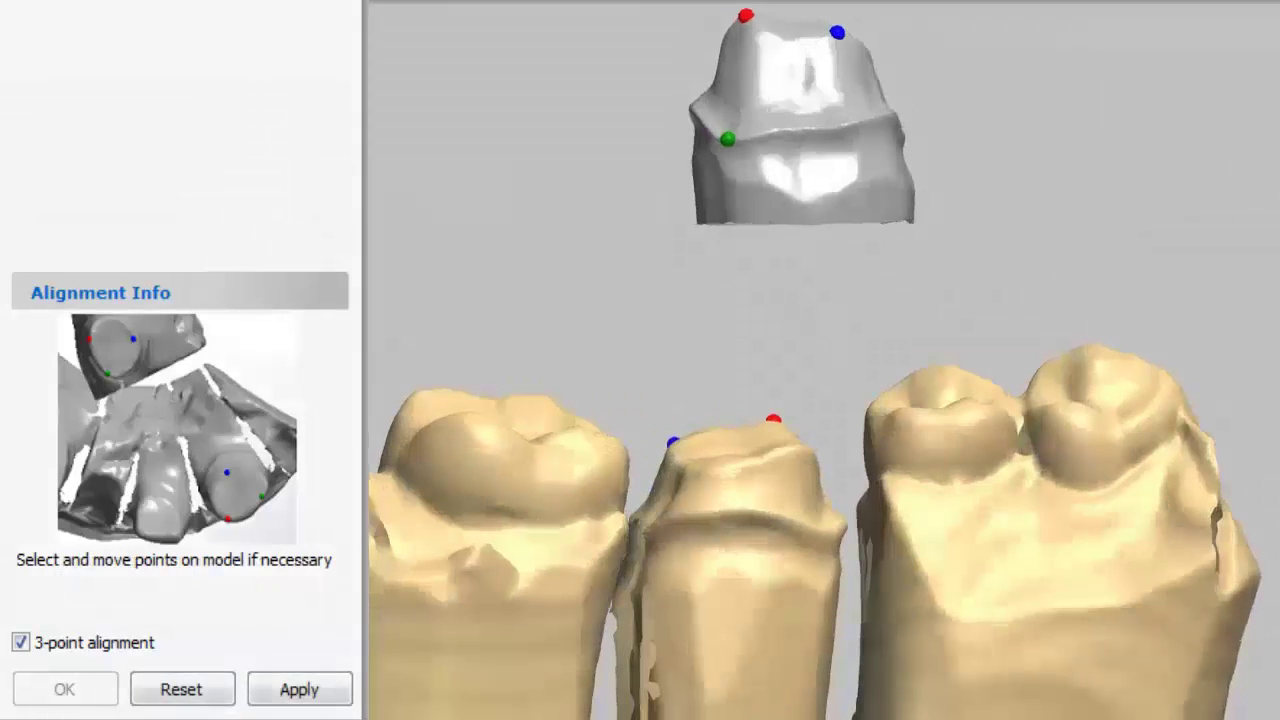
Apply the die alignment, reset and reapply it, then check the fit on the prep.
left_click(306, 692)
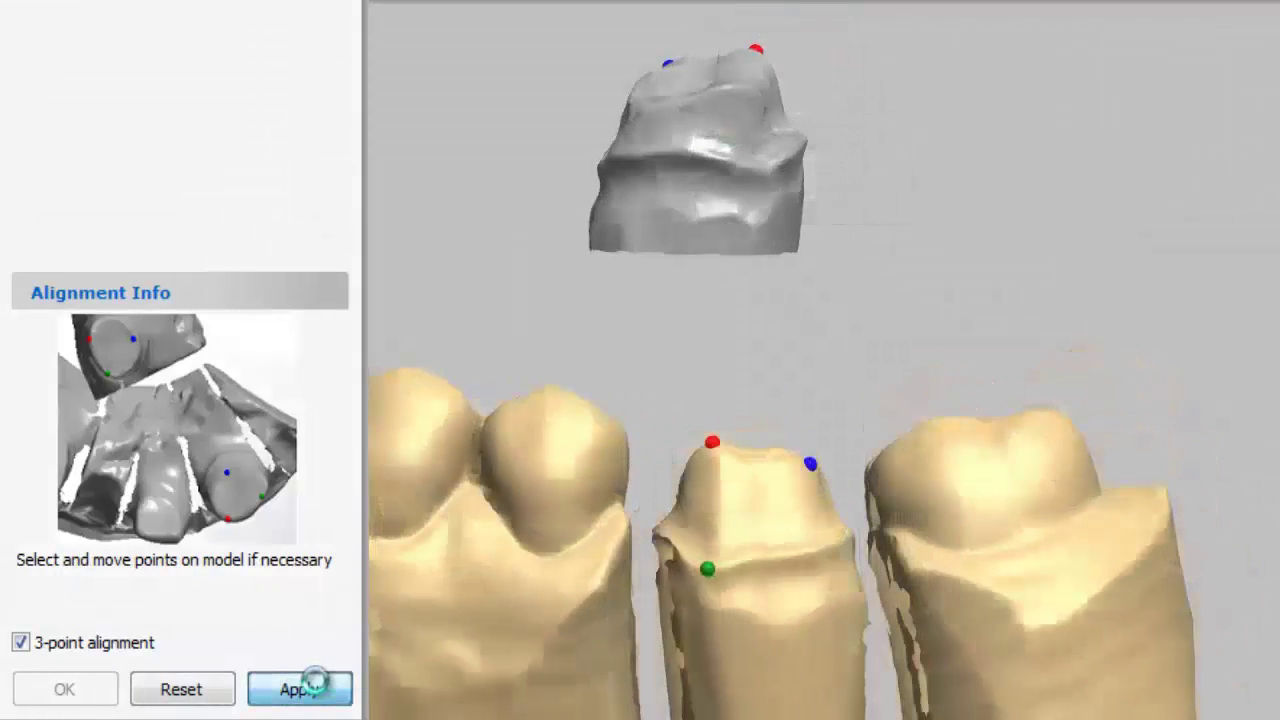
left_click(198, 692)
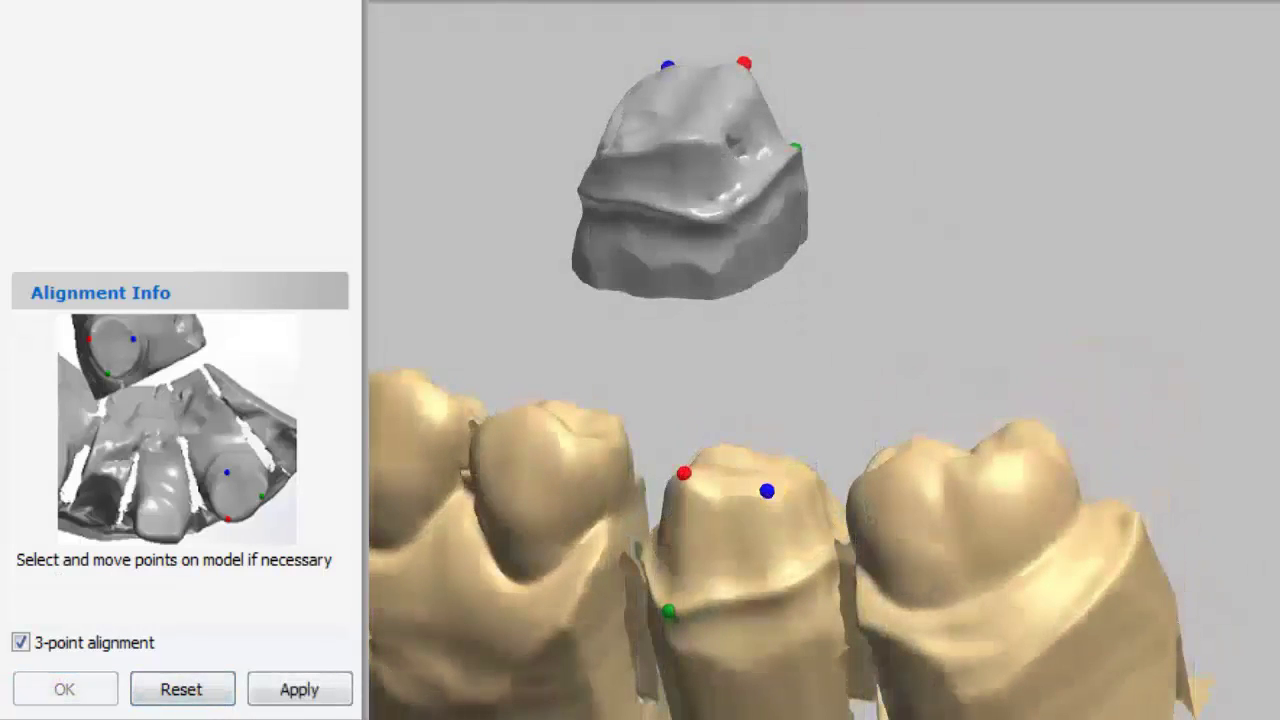
left_click(306, 692)
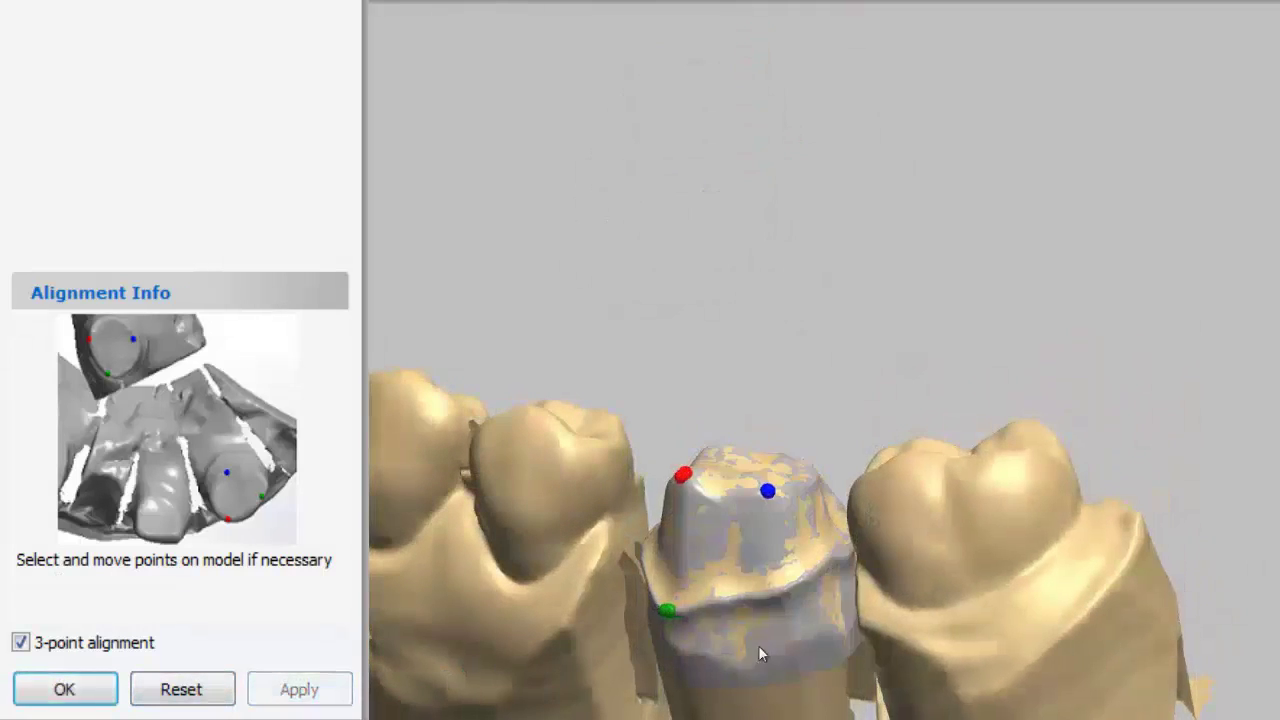
right_click_drag(763, 643, 808, 611)
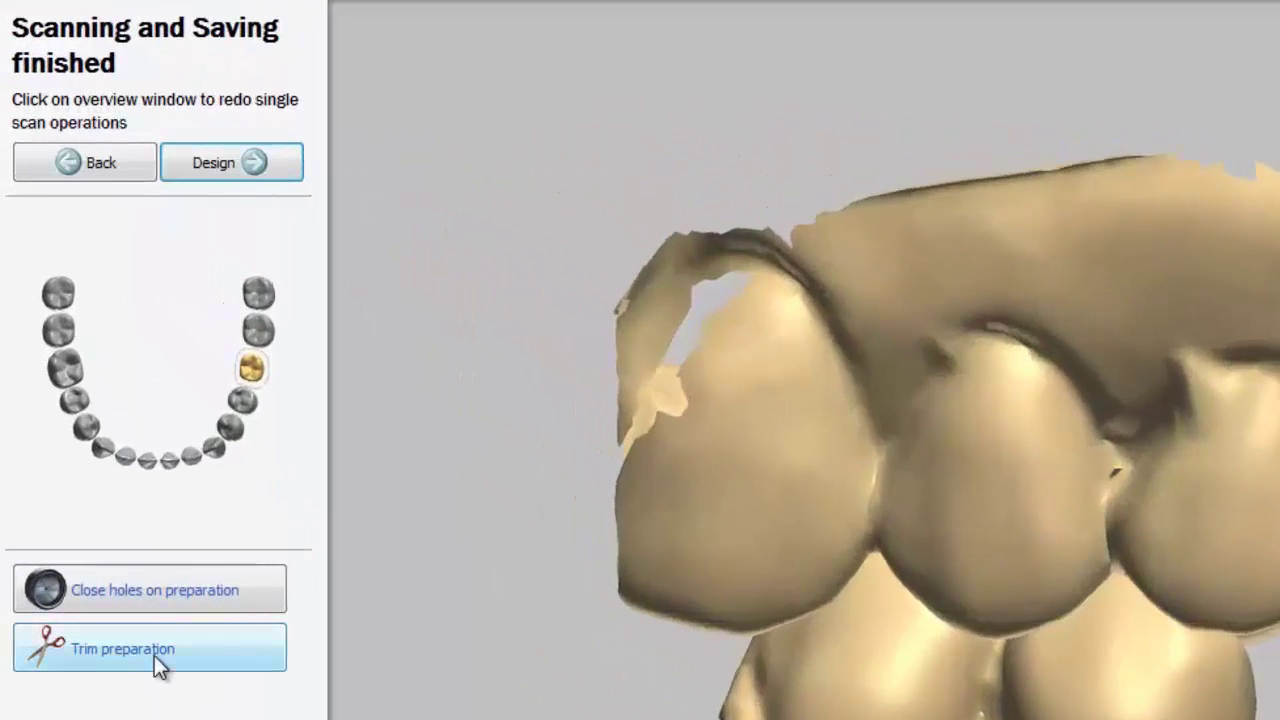
Trim the ragged lower band off the preparation models, including tooth 19's die, and save.
left_click(156, 660)
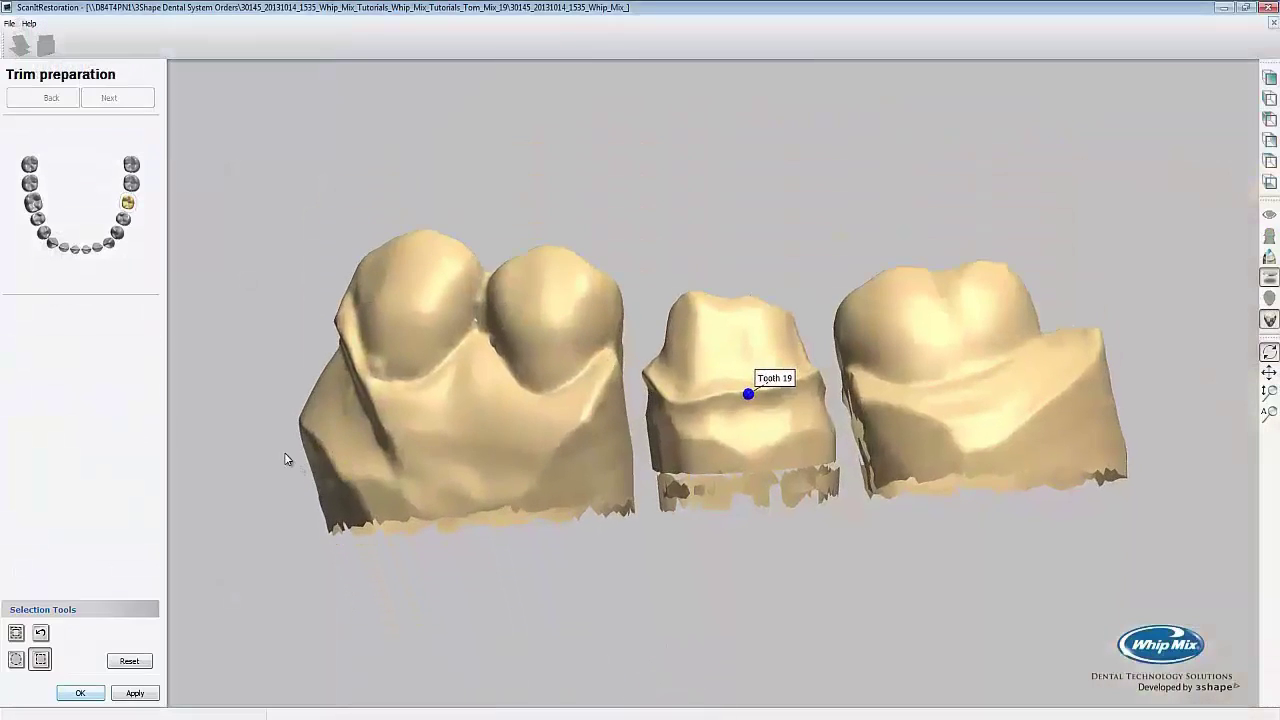
left_click_drag(285, 455, 1116, 708)
right_click_drag(1062, 564, 862, 573)
left_click(134, 693)
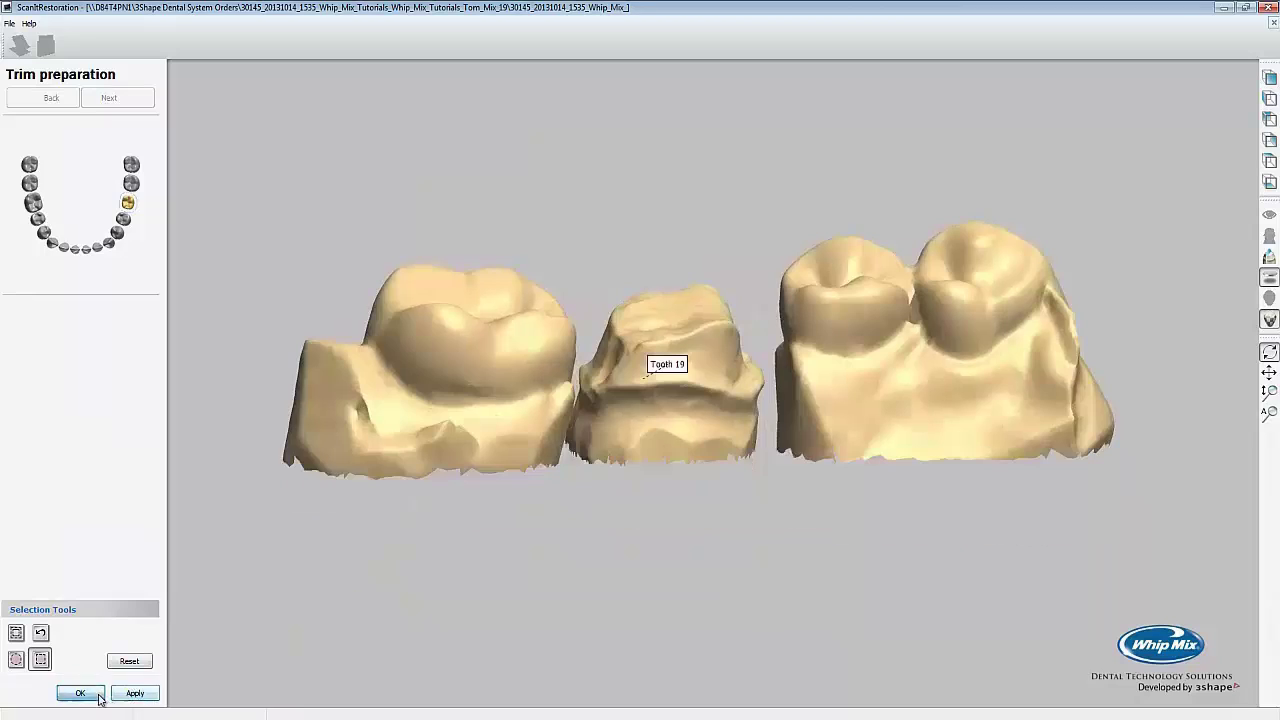
left_click(98, 693)
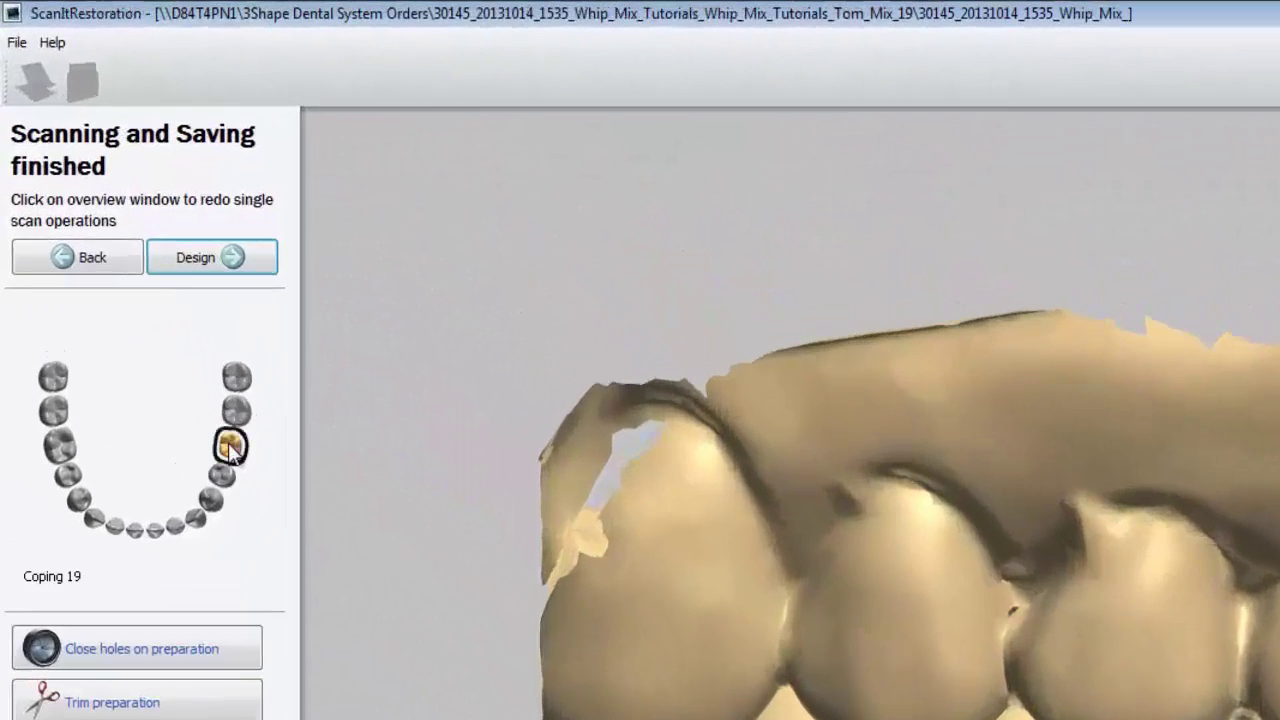
Show the color-coded difference map for the tooth 19 die over the prepared tooth.
left_click(230, 447)
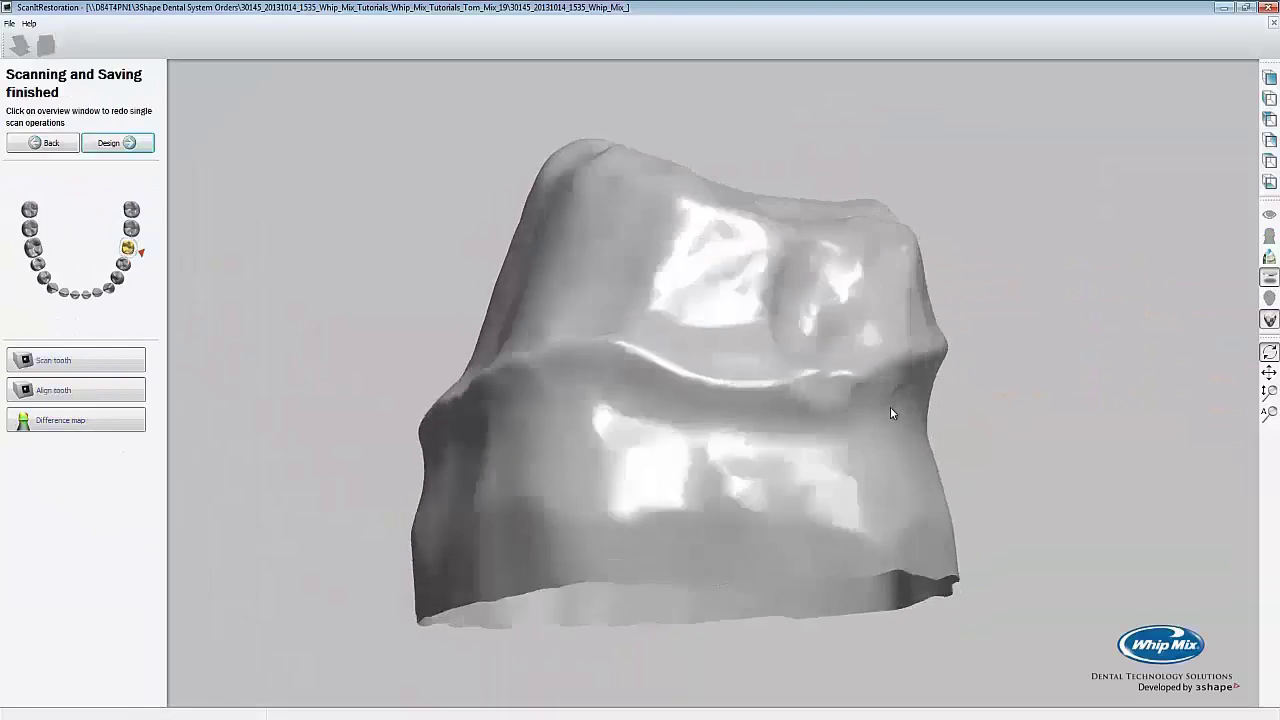
left_click(140, 424)
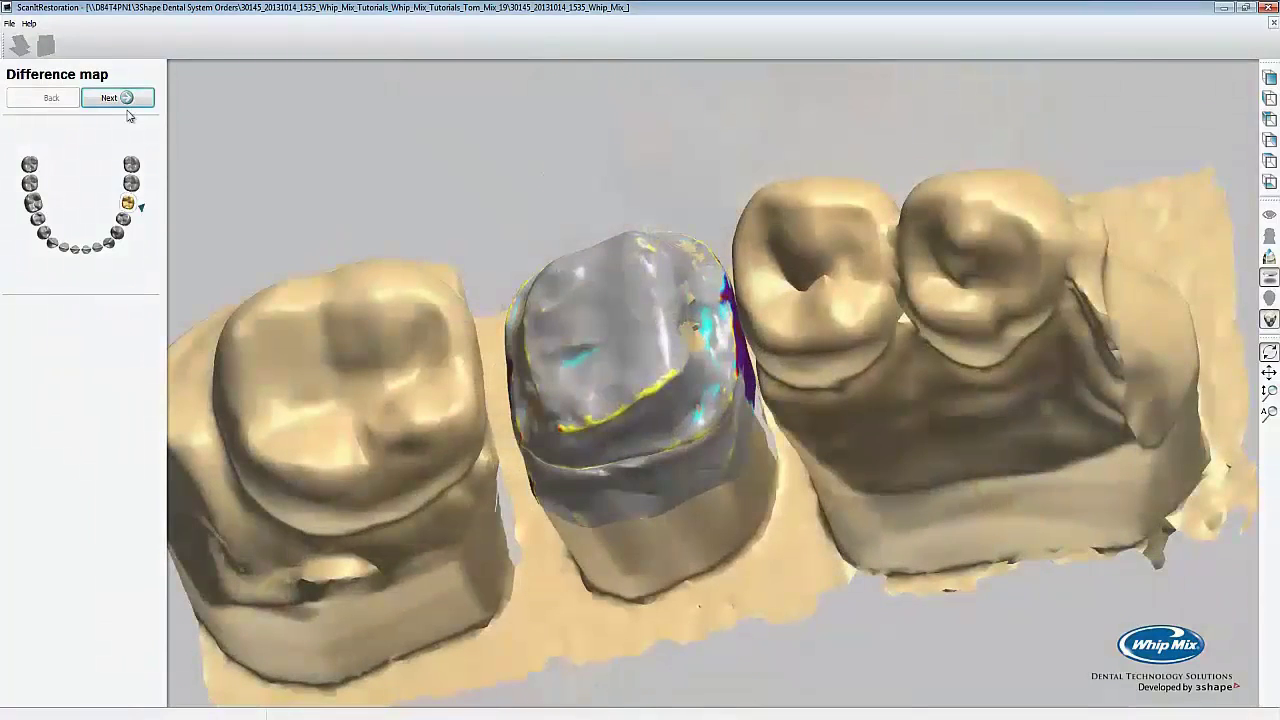
Leave the difference map and return to the 'Scanning and Saving finished' overview.
left_click(126, 100)
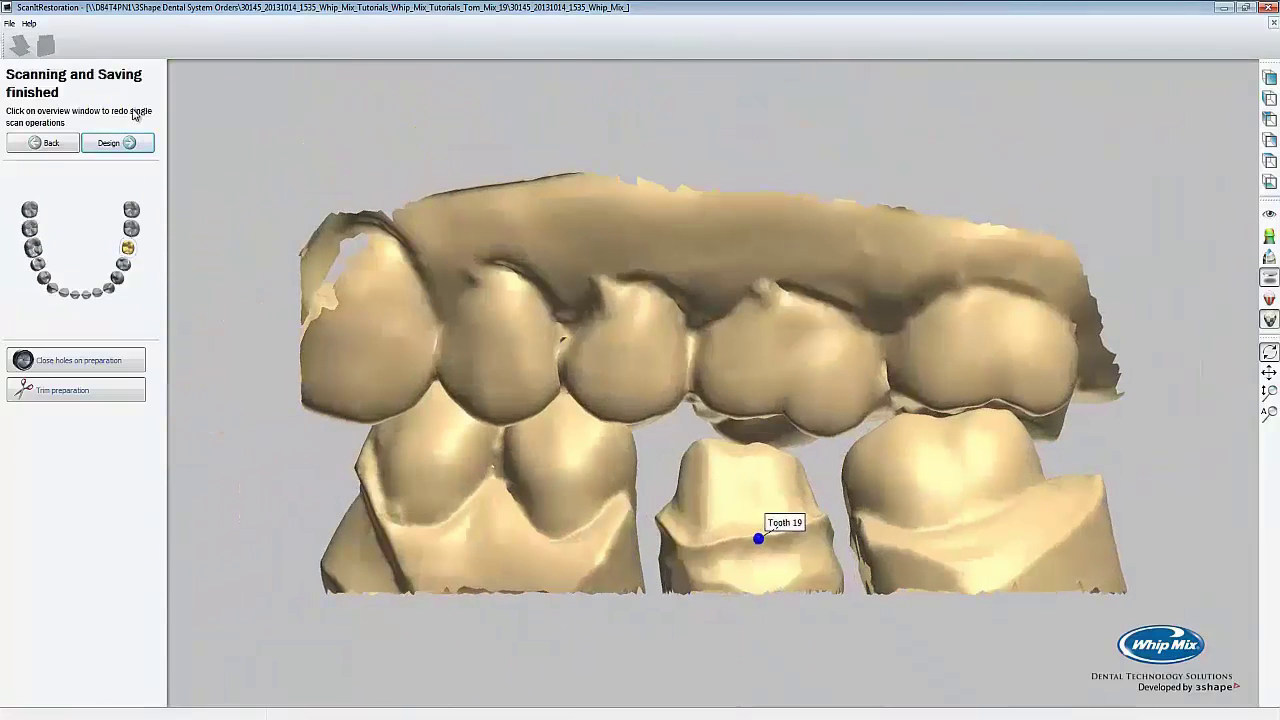